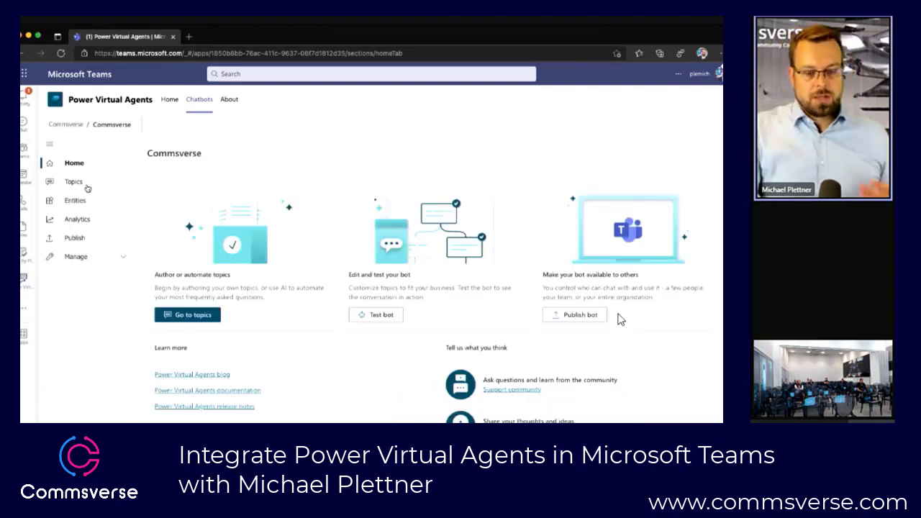
Step: Open the Commsverse chatbot's list of existing topics and review the four lesson topics
left_click(87, 186)
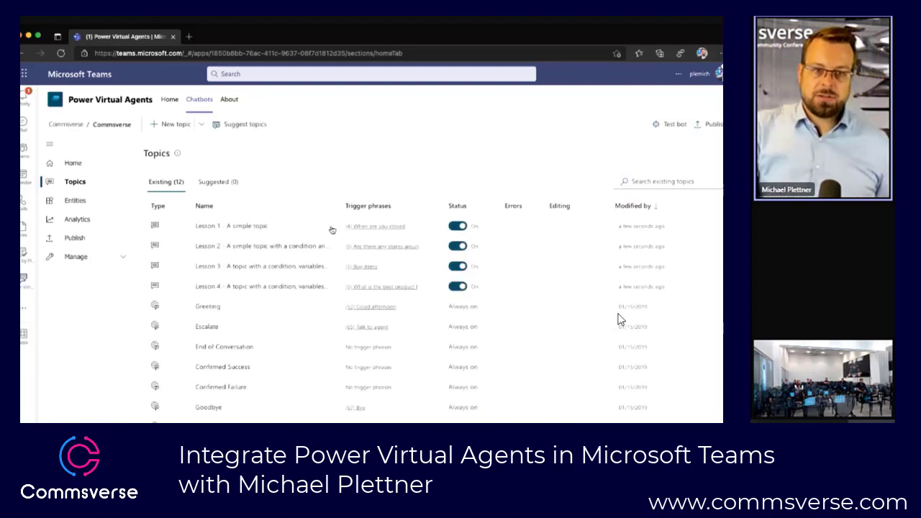
mouse_move(405, 269)
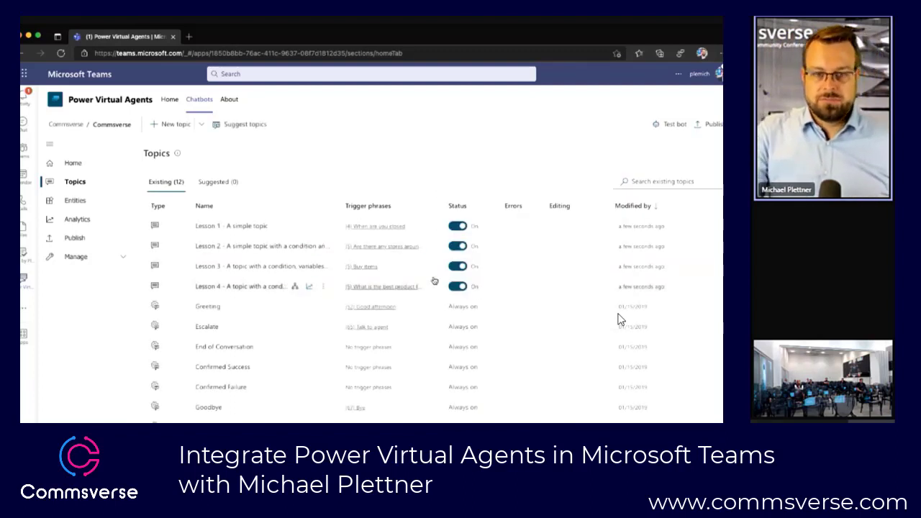
scroll(434, 281, "up", 5)
scroll(434, 281, "left", 2)
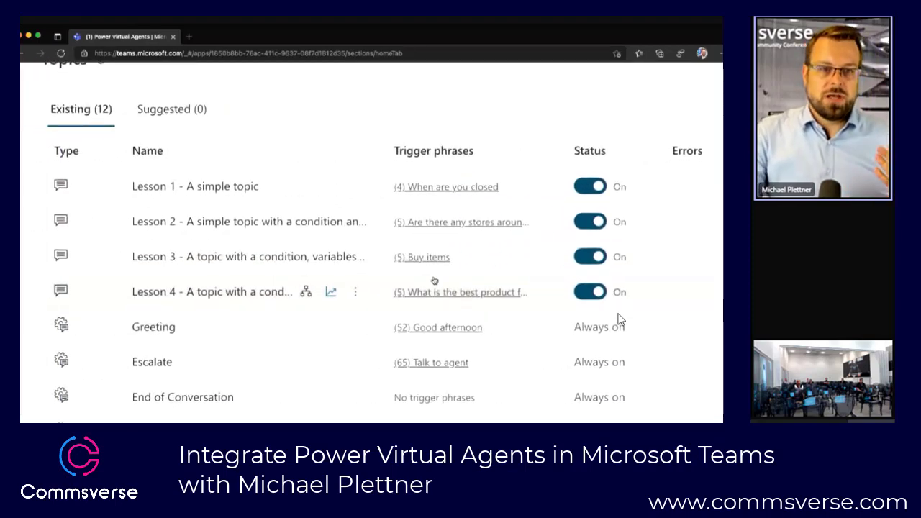
scroll(434, 281, "up", 2)
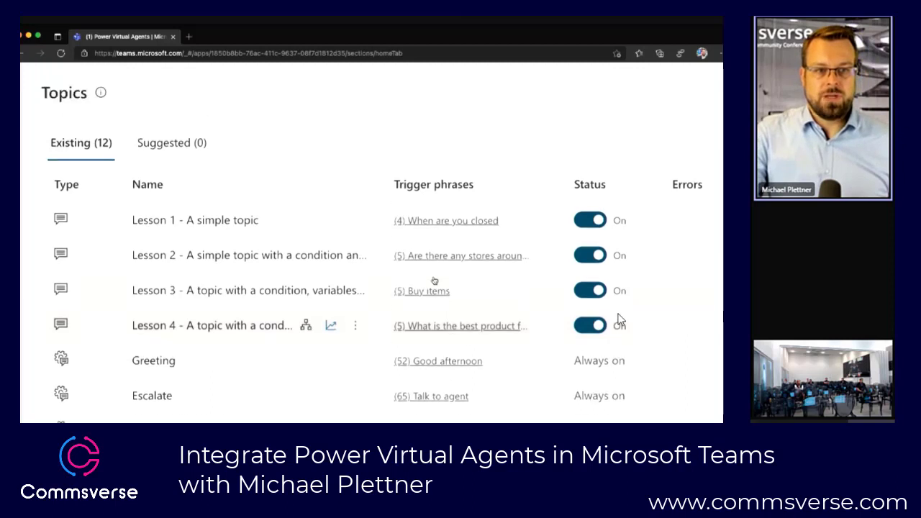
scroll(434, 281, "down", 1)
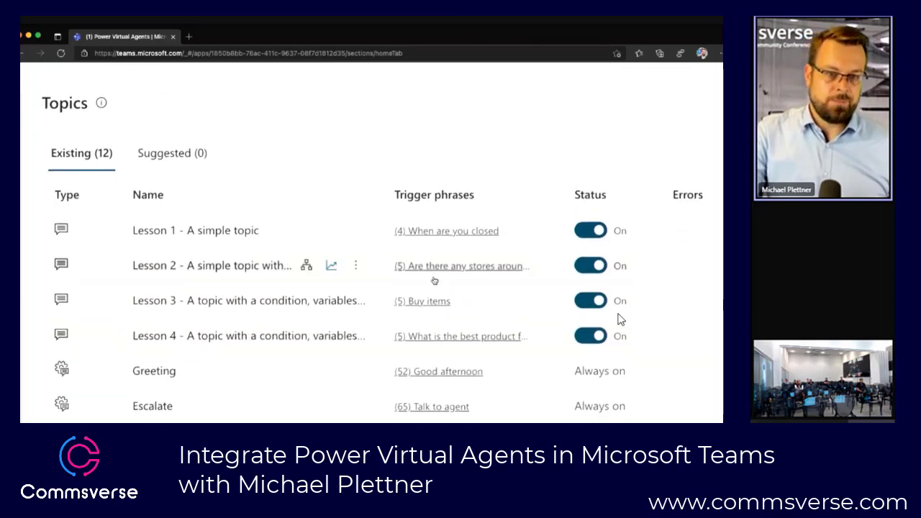
Step: Examine the built-in system topics, their trigger phrases and their status in the existing topics list
left_click(434, 280)
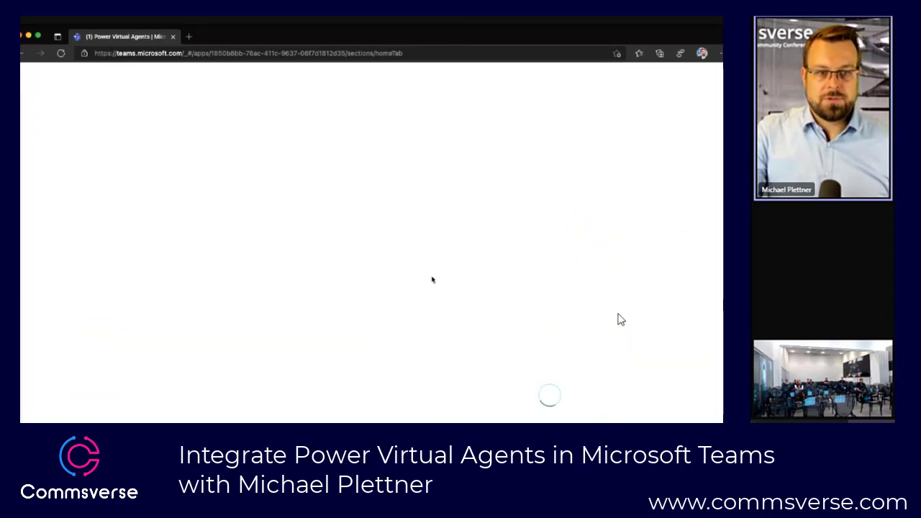
left_click(27, 56)
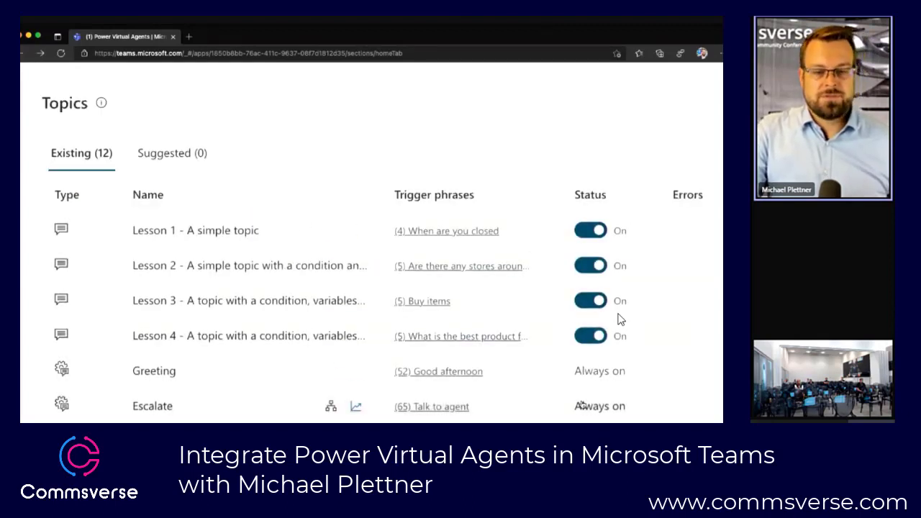
scroll(583, 405, "down", 1)
scroll(583, 406, "down", 2)
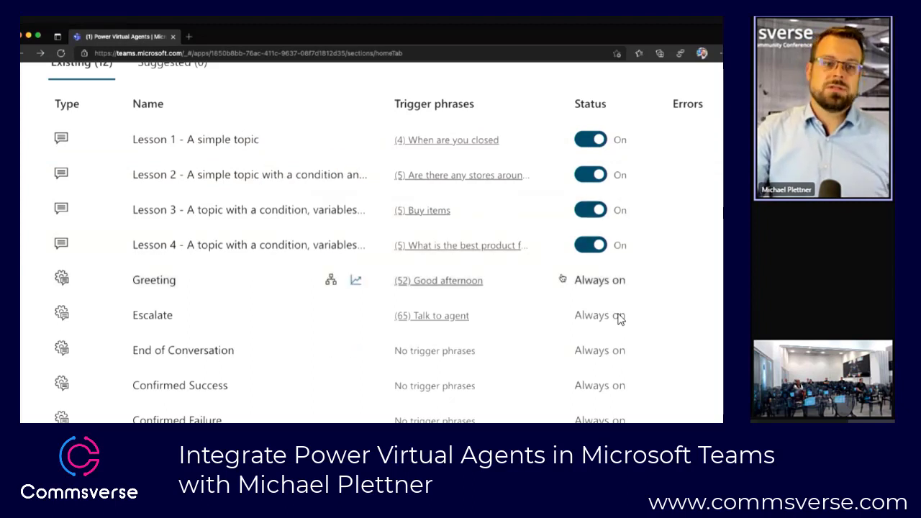
scroll(559, 326, "down", 3)
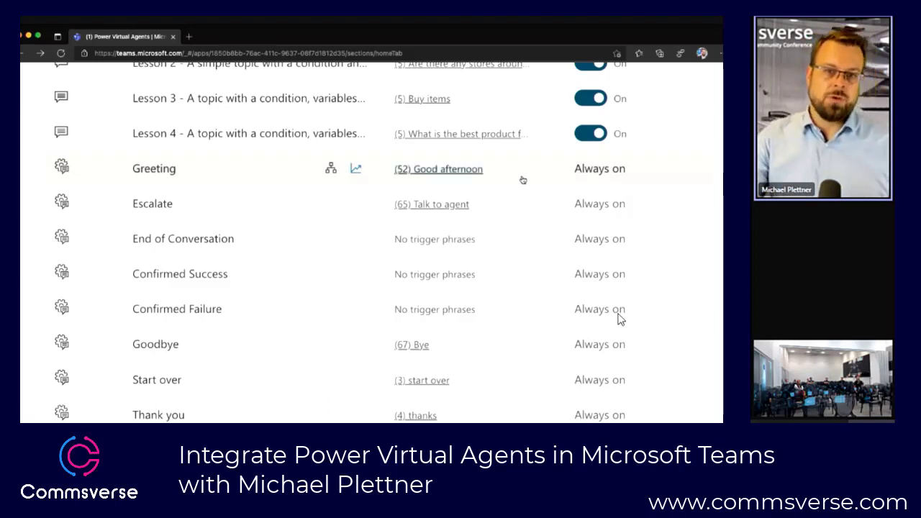
scroll(523, 180, "up", 3)
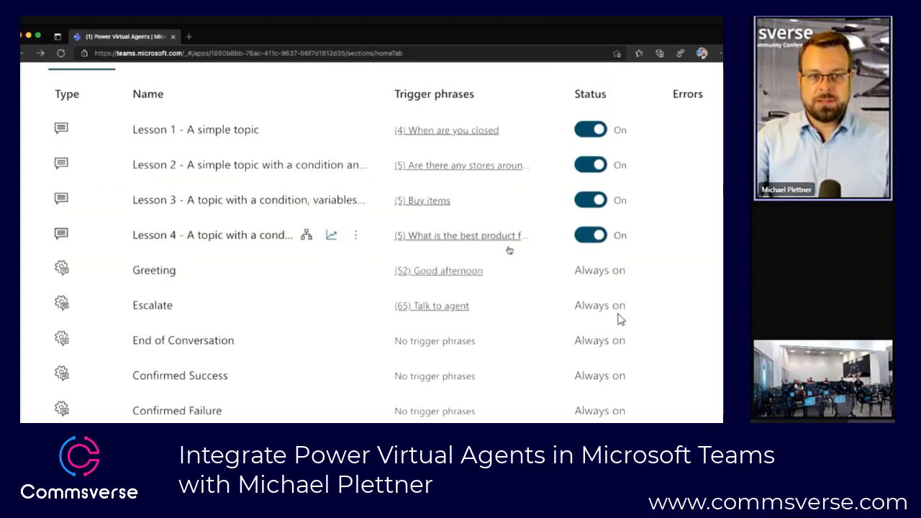
scroll(500, 282, "down", 3)
scroll(498, 294, "down", 3)
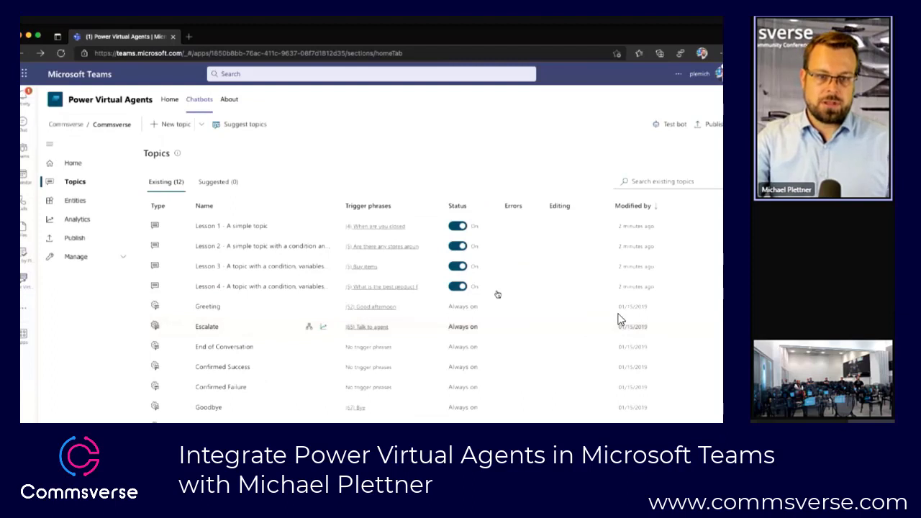
Step: Create a new topic named "Welcome to Commsverse"
left_click(179, 124)
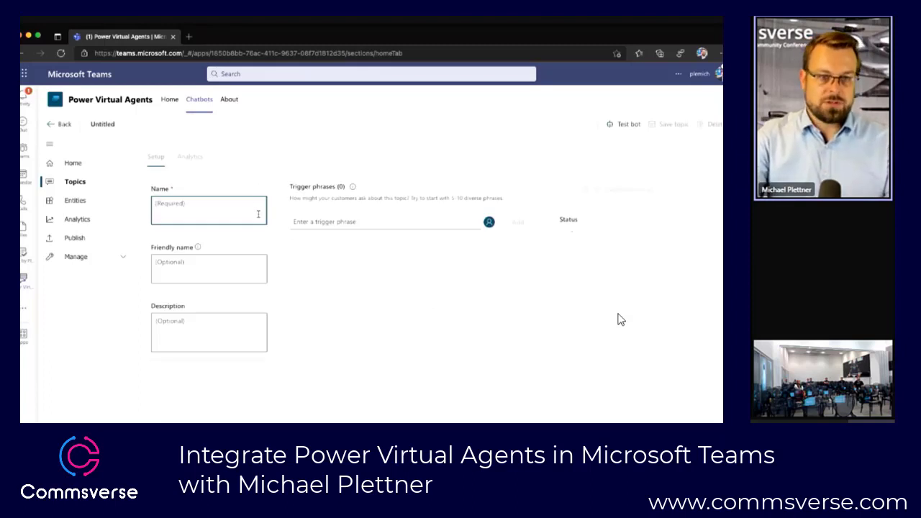
type("W")
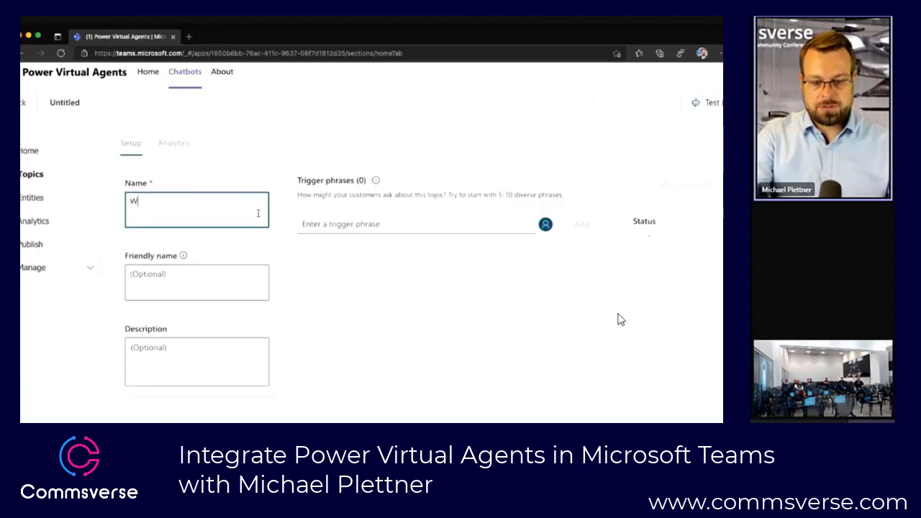
type("elcome to Commsverse")
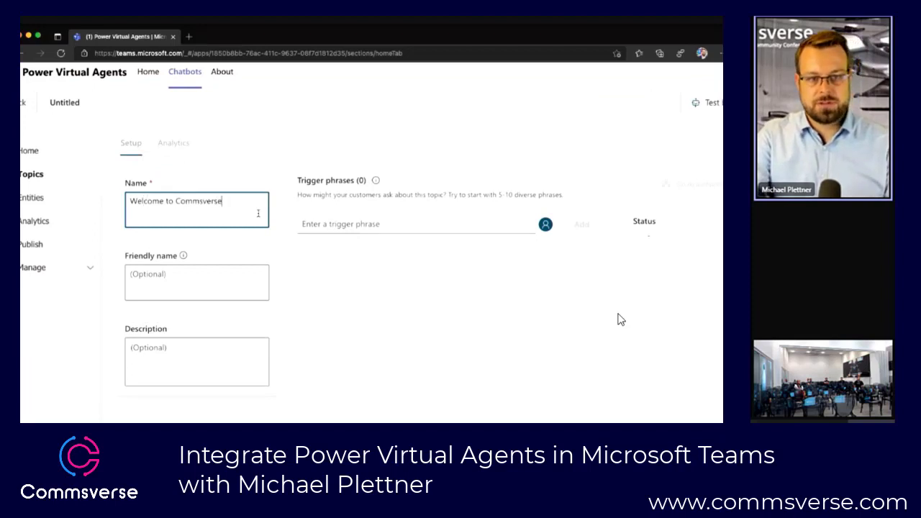
key("Tab")
Step: Add the trigger phrases "Welcome to Commsverse" and "welcome to commsverse" to the new topic
left_click(344, 225)
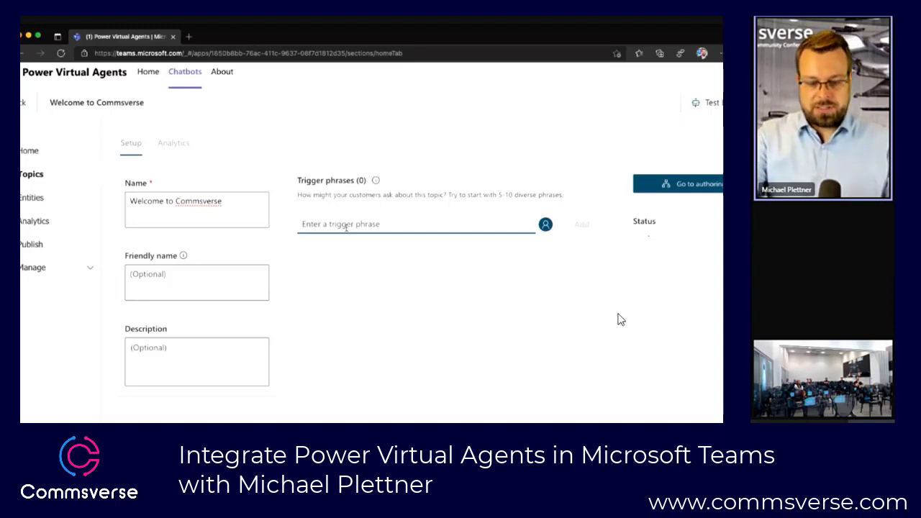
type("Welcome to Commsverse")
key("Return")
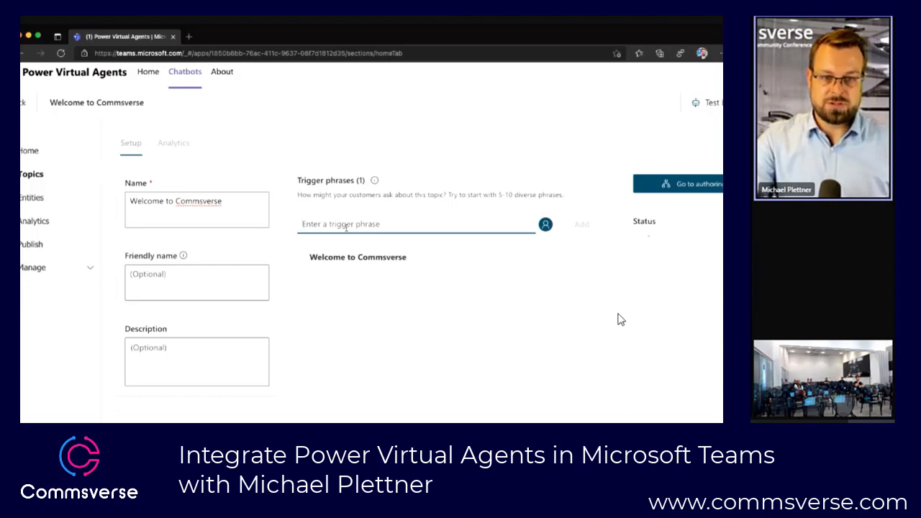
type("welcome to")
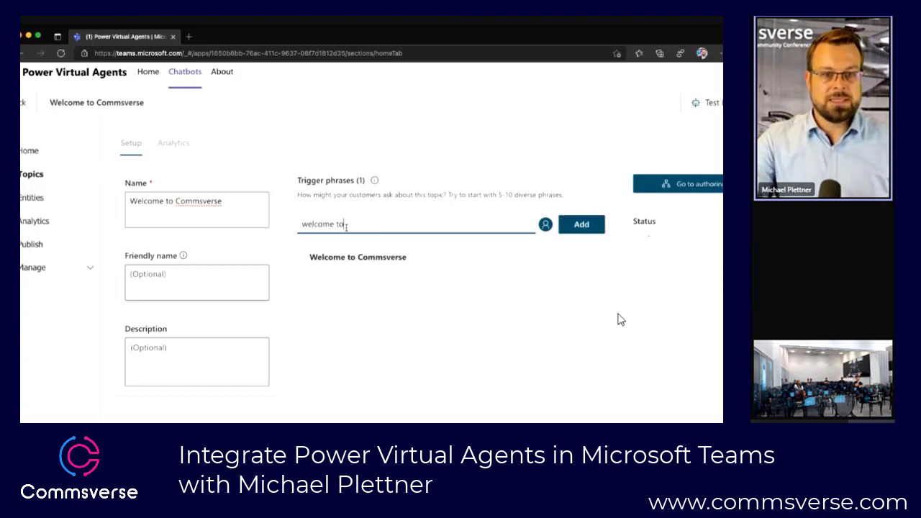
type(" commsverse")
key("Return")
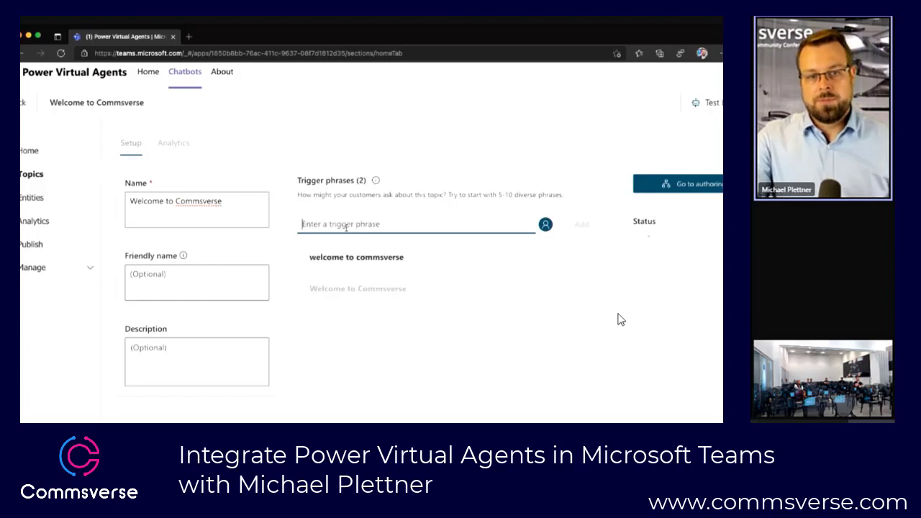
Step: Add two more capitalization variants as trigger phrases: "welcome to Commsverse" and "Welcome To Commsverse"
type("welcome ")
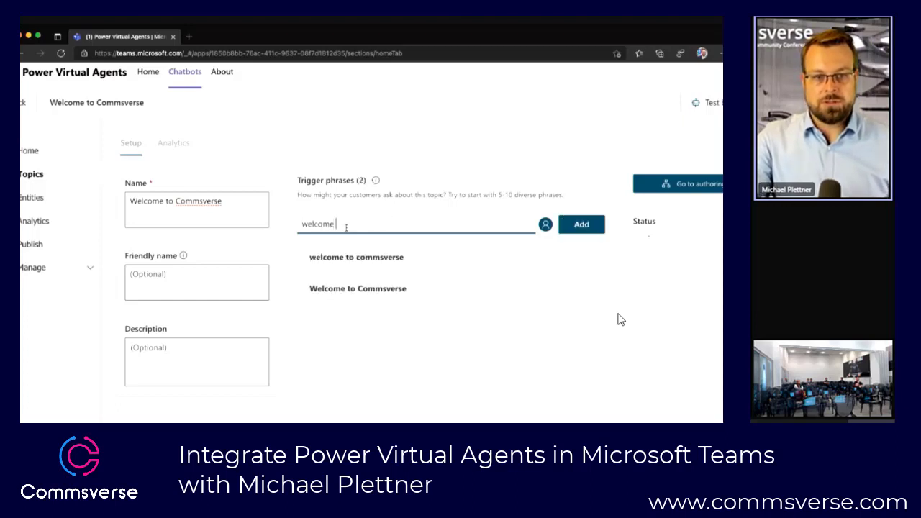
type("to Commsverse")
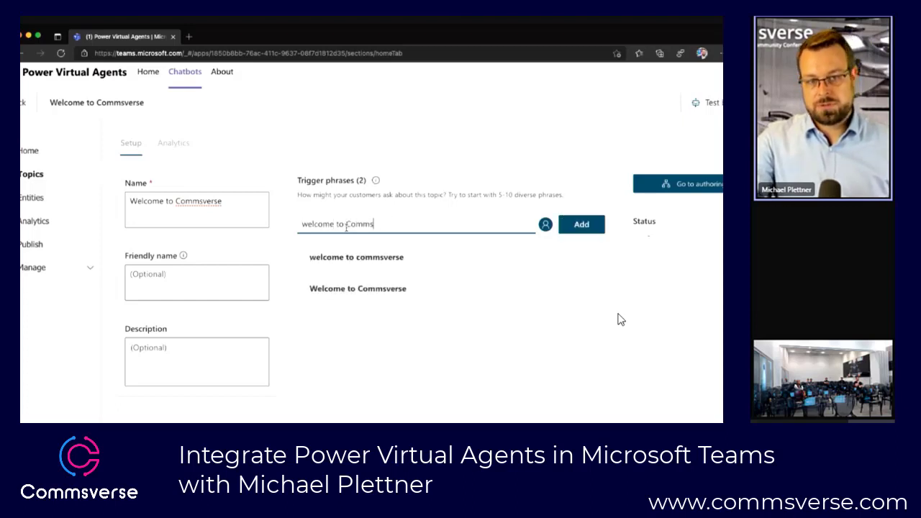
key("Return")
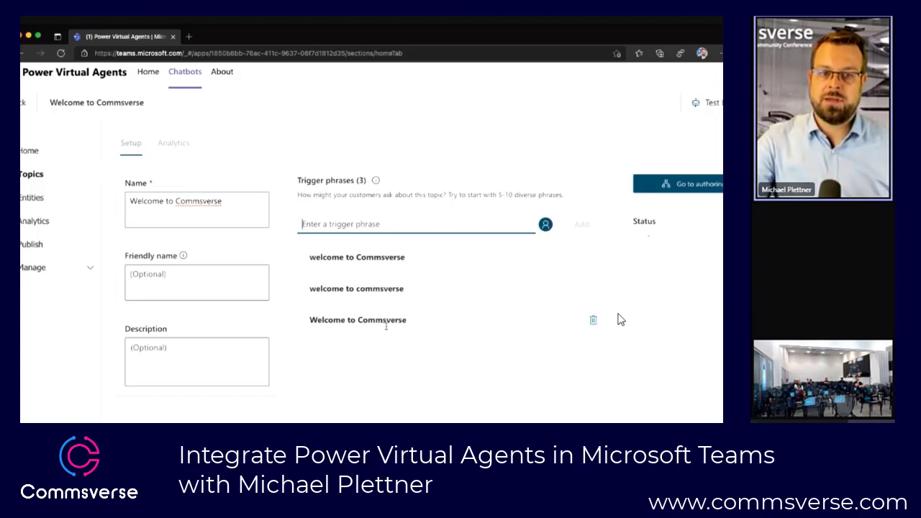
type("Wel")
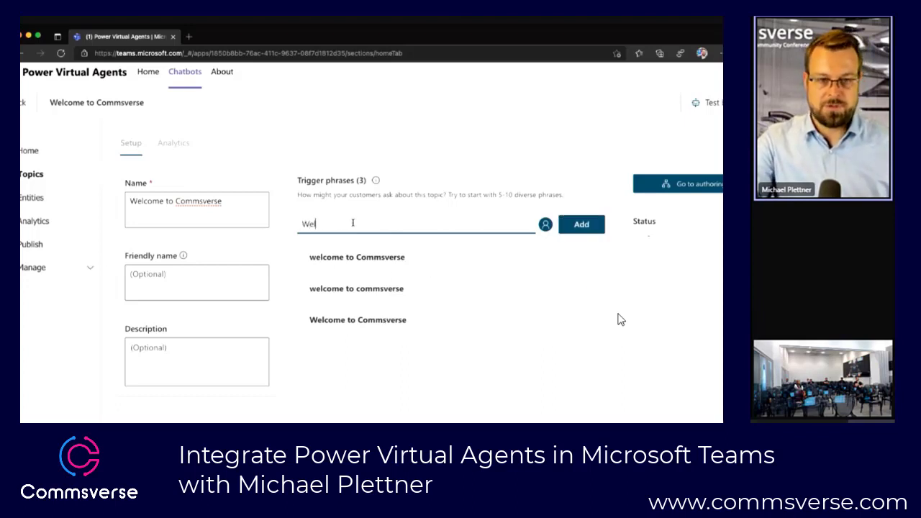
type("come To C")
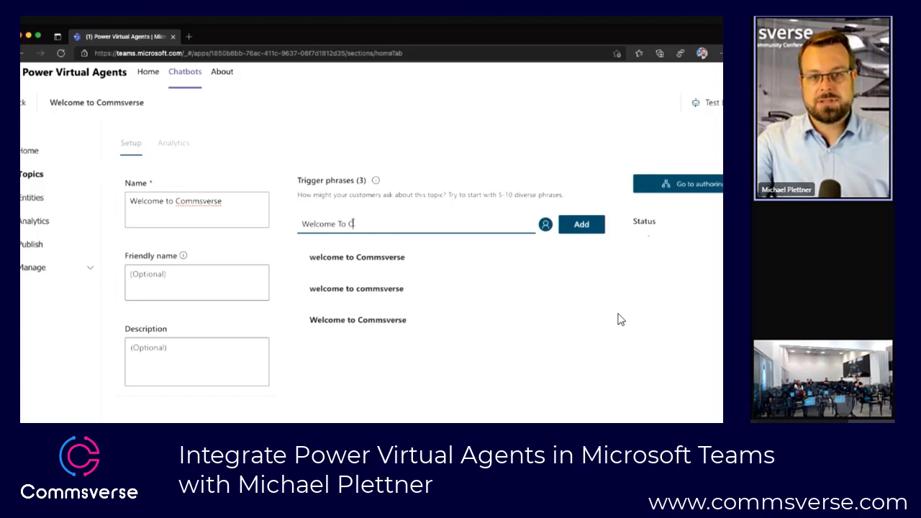
type("ommsverse")
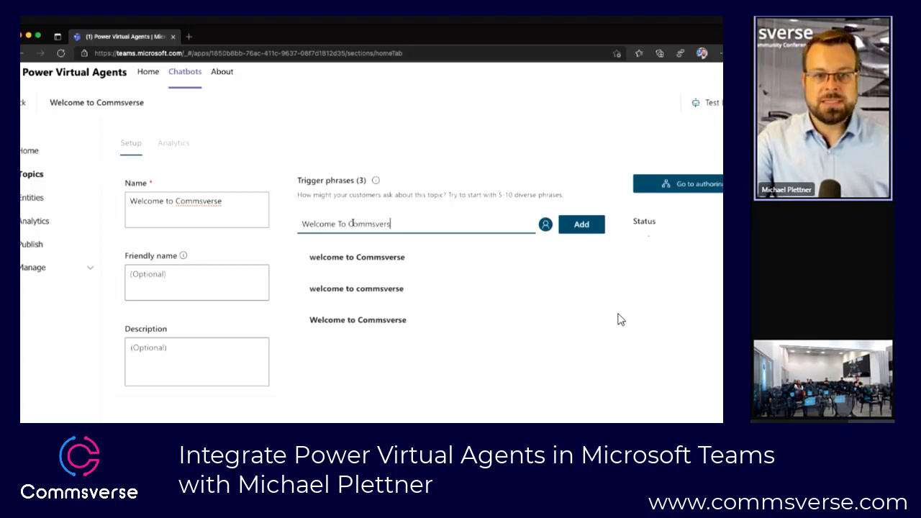
left_click(581, 226)
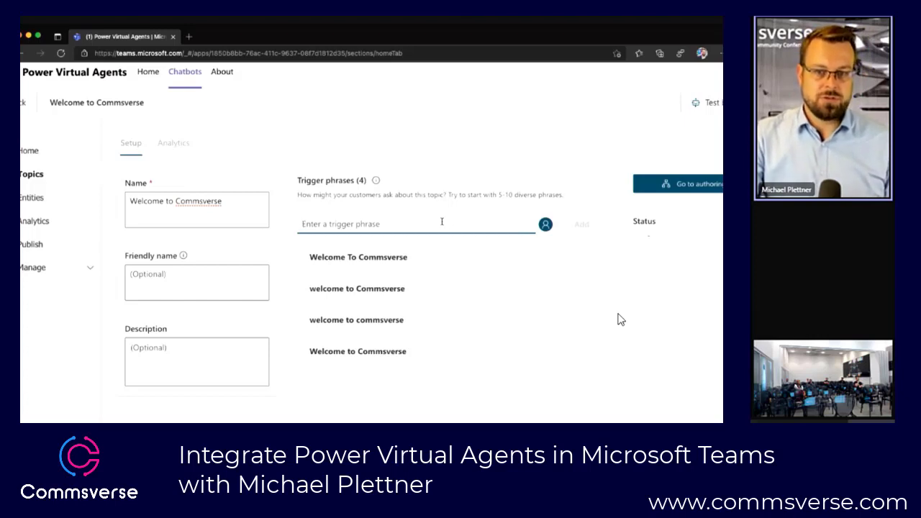
scroll(442, 221, "down", 3)
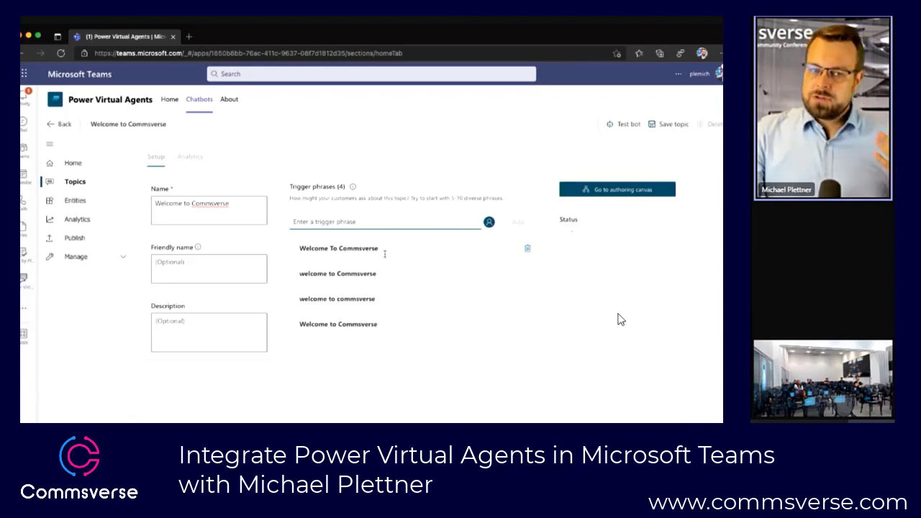
Step: Open the topic's authoring canvas and enter "Hi mate" as the text of the first message
left_click(610, 192)
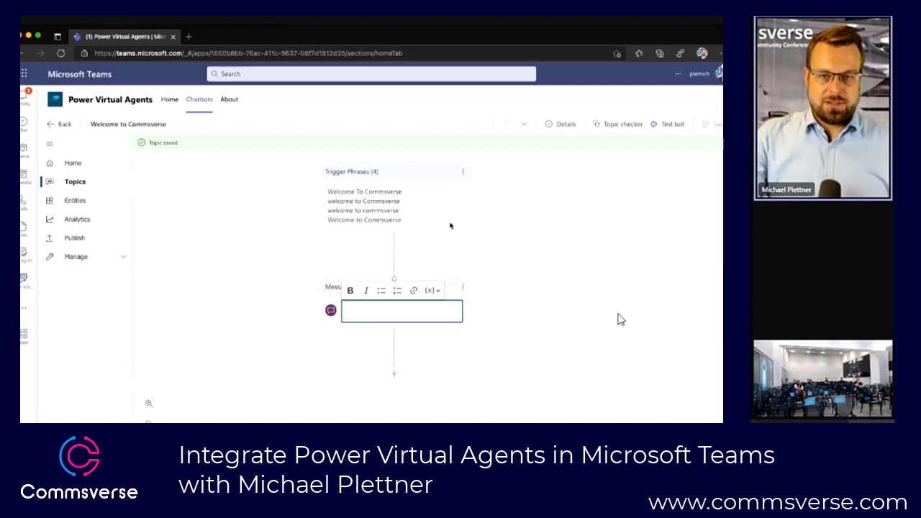
scroll(450, 226, "up", 5)
scroll(451, 226, "down", 8)
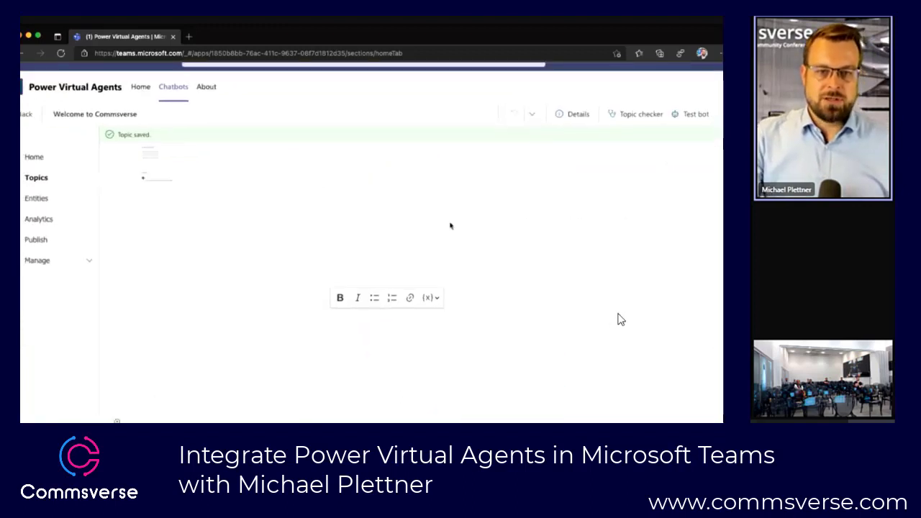
scroll(450, 226, "up", 5)
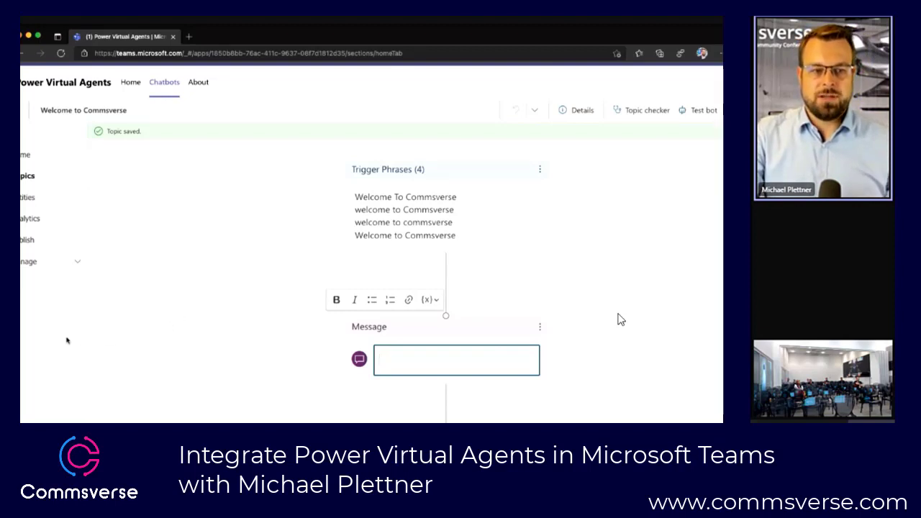
scroll(65, 340, "down", 2)
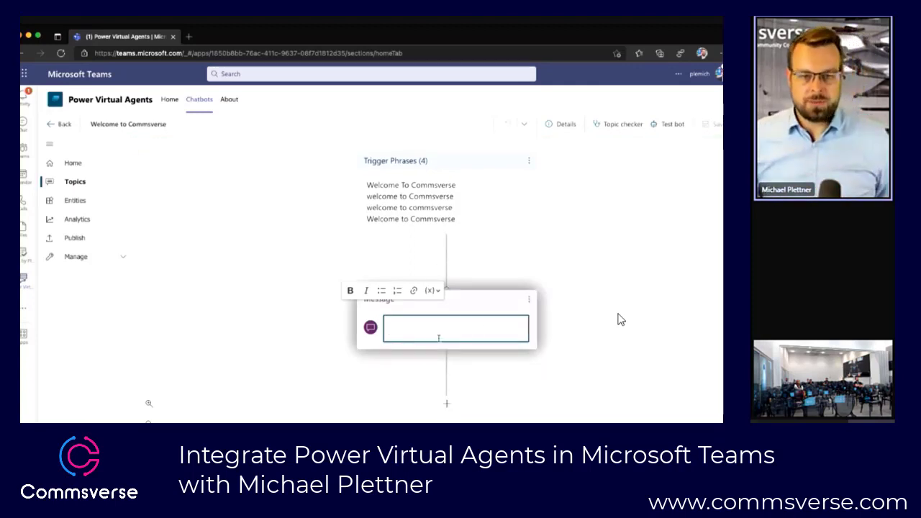
type("H")
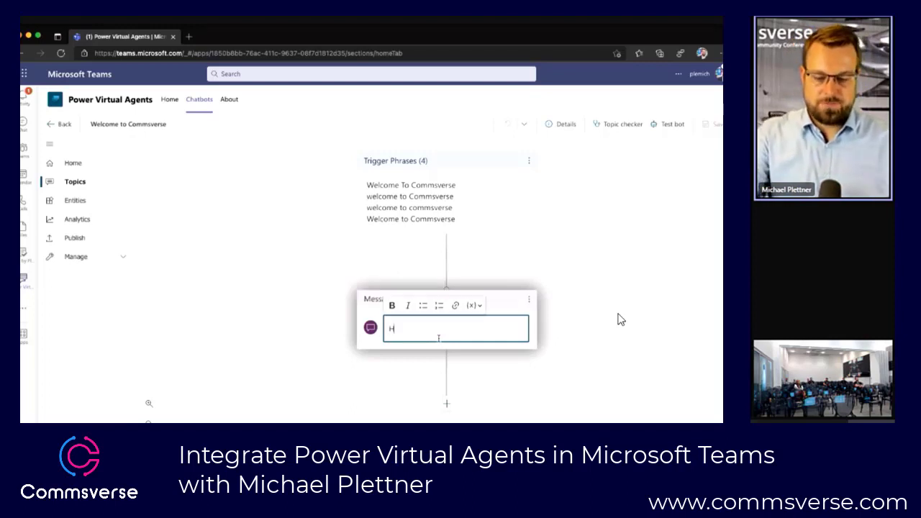
type("i mate")
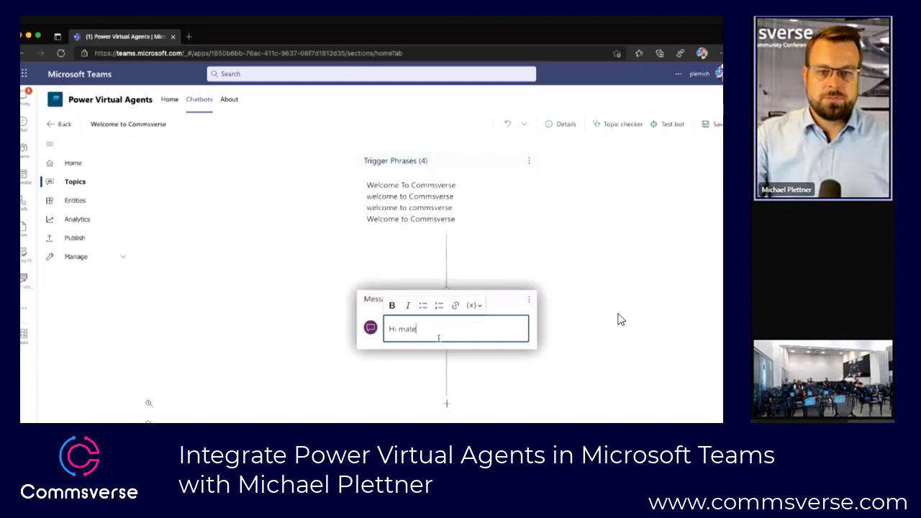
left_click(621, 320)
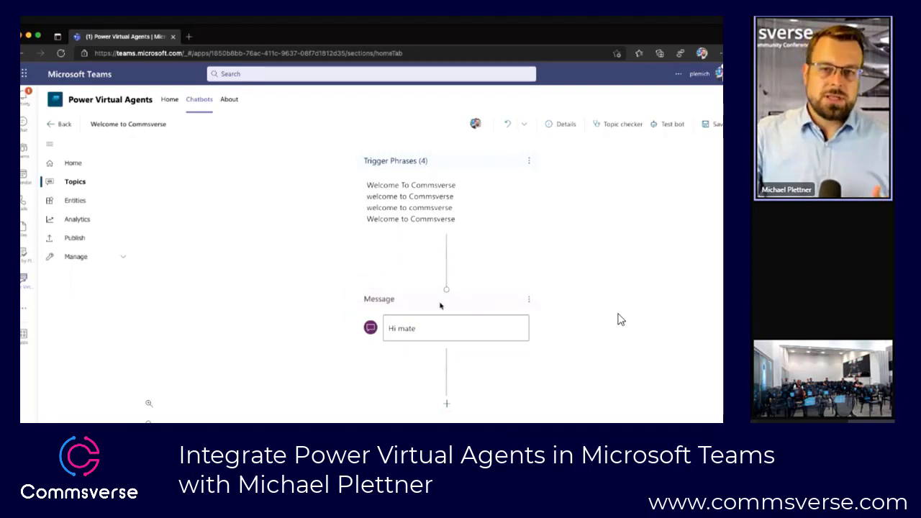
Step: Add a question node below the "Hi mate" message with the text "How was your day?"
left_click(531, 300)
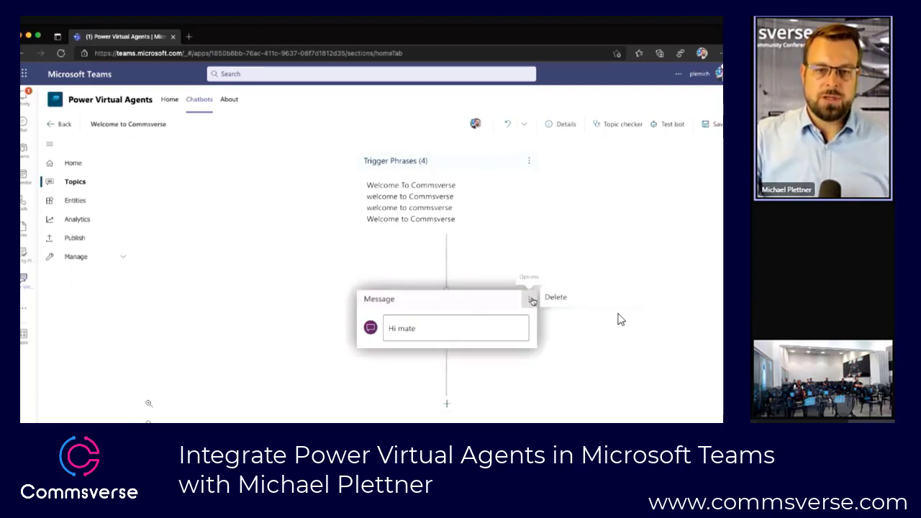
left_click(497, 374)
left_click(447, 402)
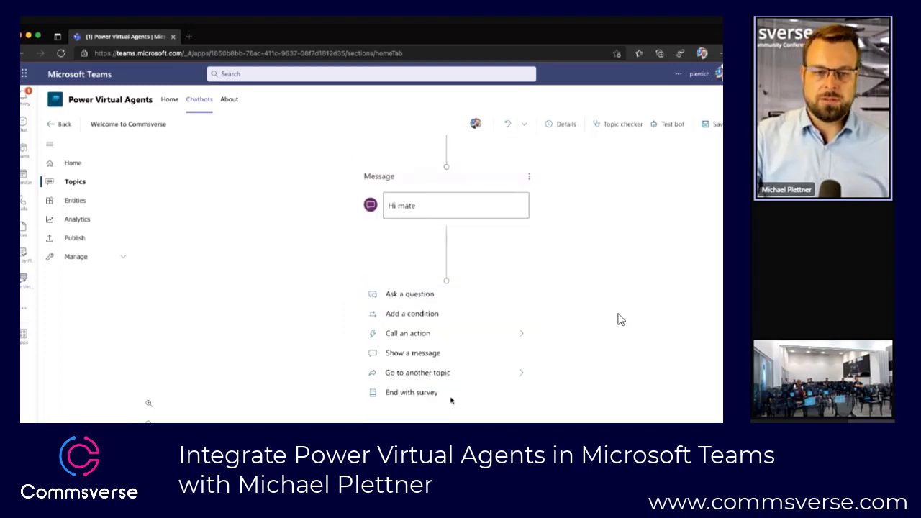
left_click(433, 304)
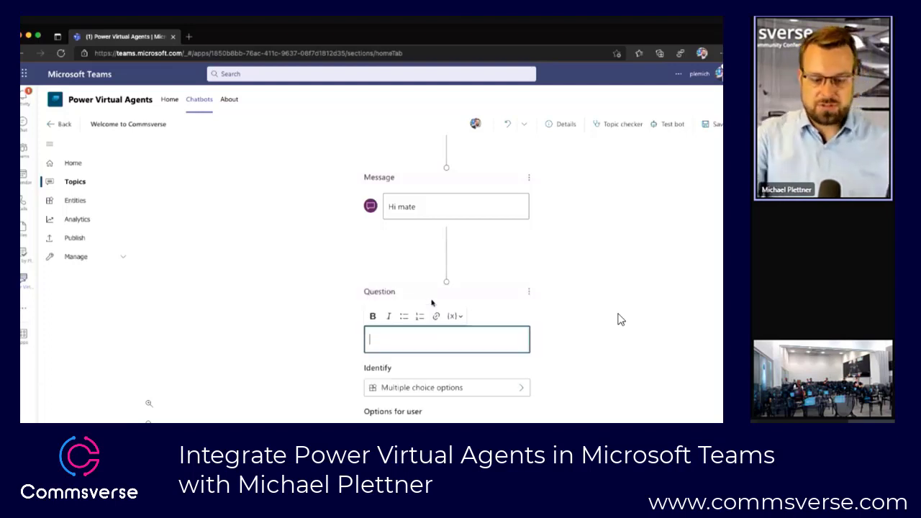
type("How was your day?")
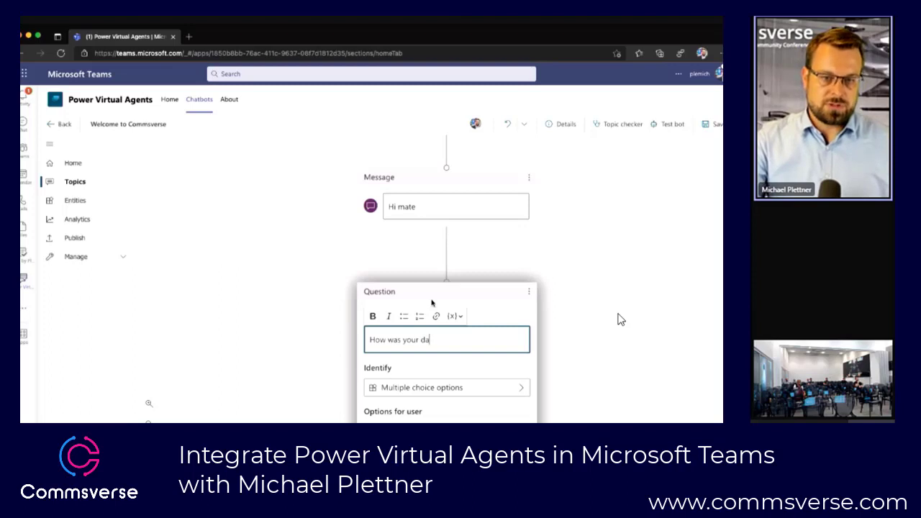
key("Up")
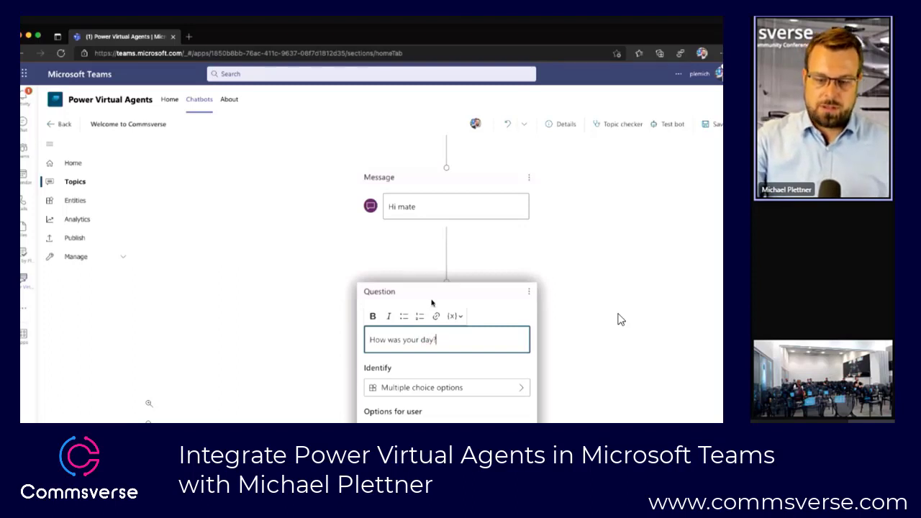
left_click(431, 303)
Step: Examine the prebuilt options and entities the bot can identify in the answer to the question
scroll(450, 401, "down", 3)
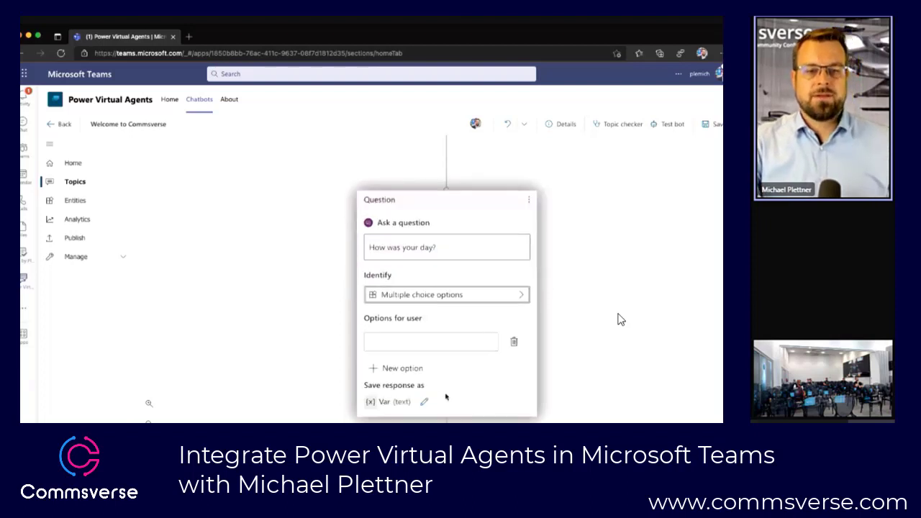
left_click(459, 298)
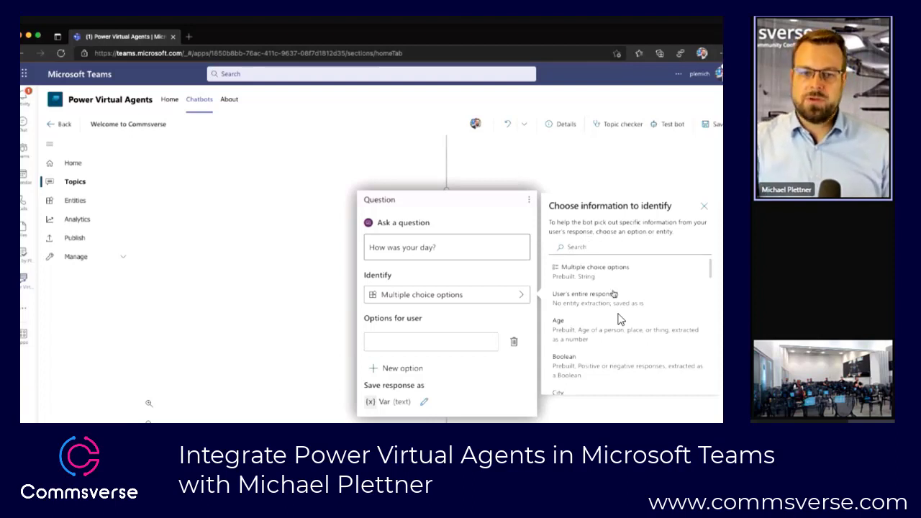
scroll(612, 298, "down", 2)
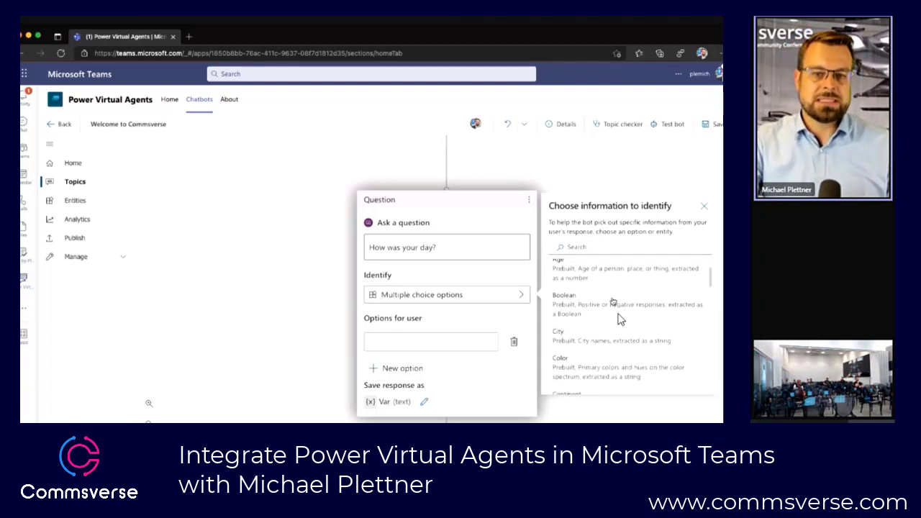
scroll(621, 319, "down", 1)
scroll(620, 320, "up", 3)
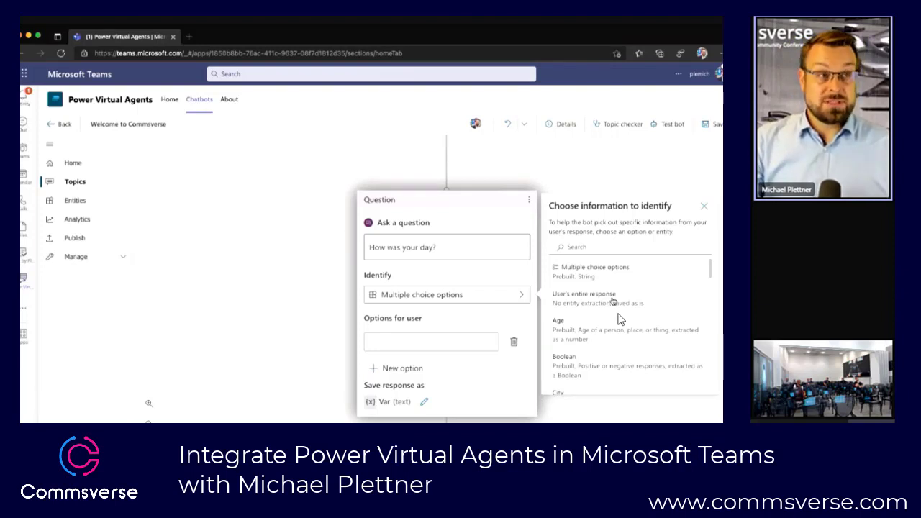
scroll(613, 302, "down", 2)
scroll(620, 319, "down", 1)
scroll(620, 319, "up", 3)
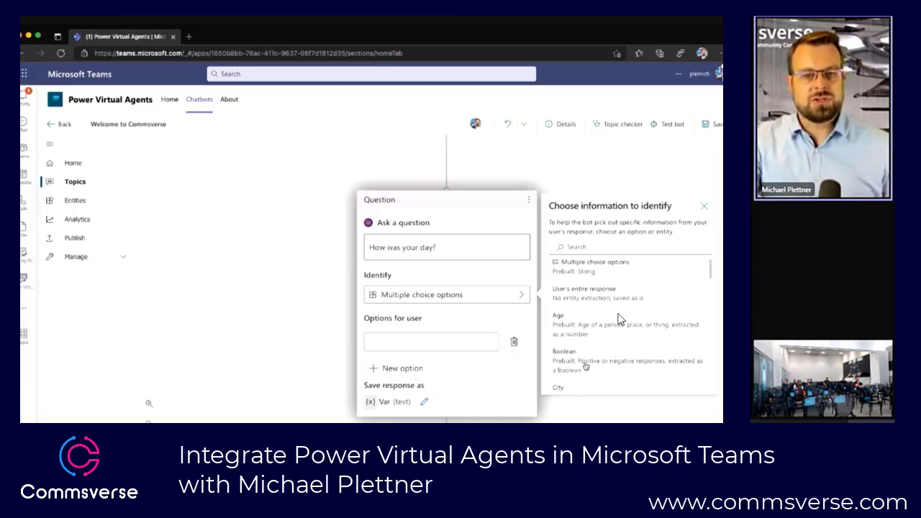
scroll(620, 320, "down", 2)
scroll(621, 320, "down", 3)
scroll(621, 319, "down", 1)
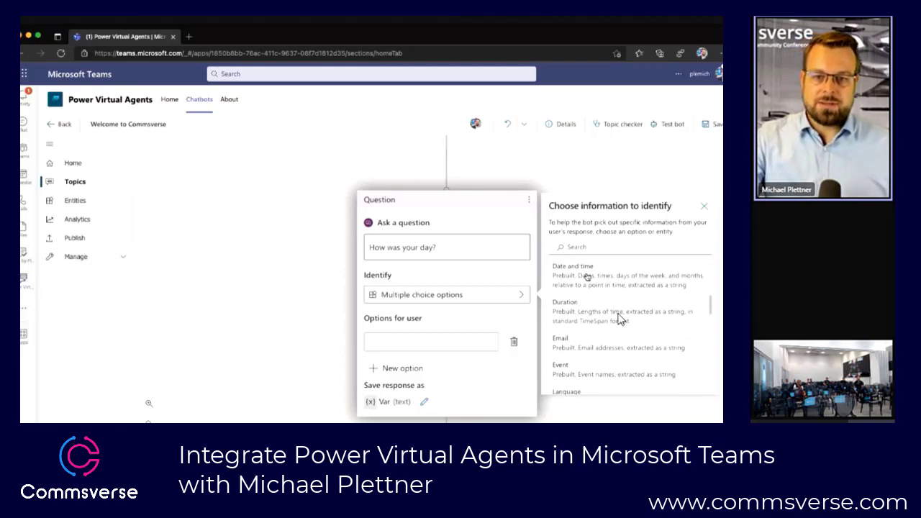
scroll(619, 320, "down", 10)
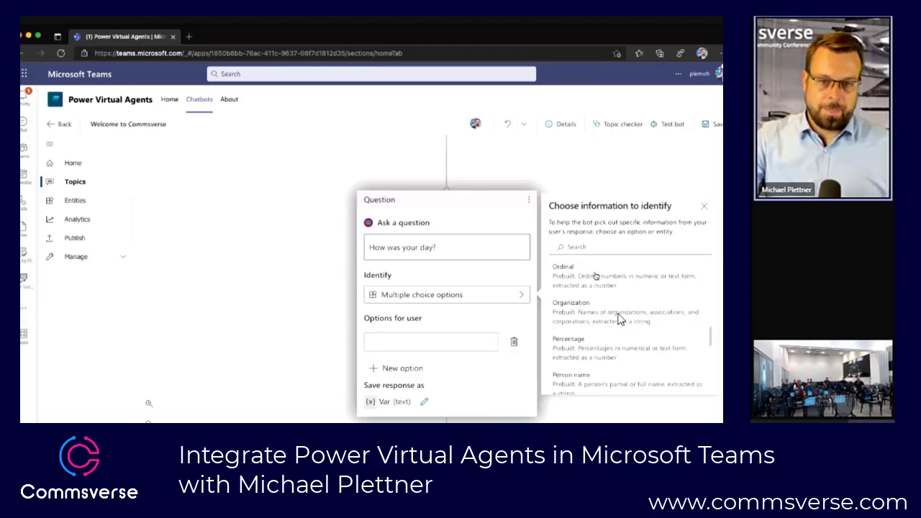
scroll(621, 319, "down", 5)
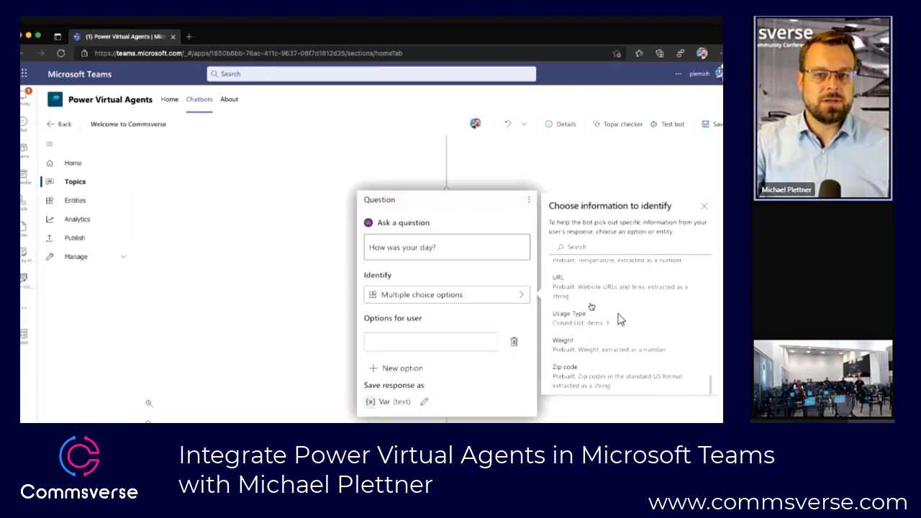
scroll(591, 307, "up", 15)
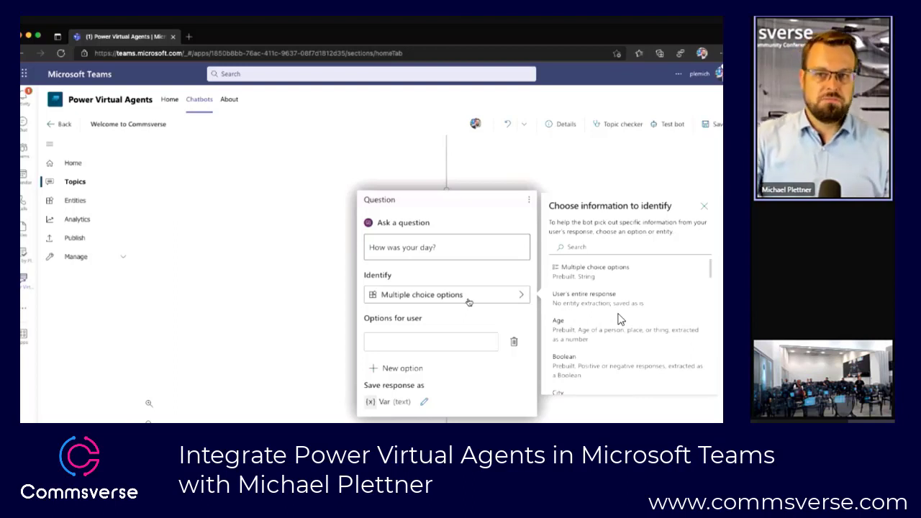
Step: Add "good", "brilliant" and "amazing" as the multiple choice options for the question
left_click(415, 340)
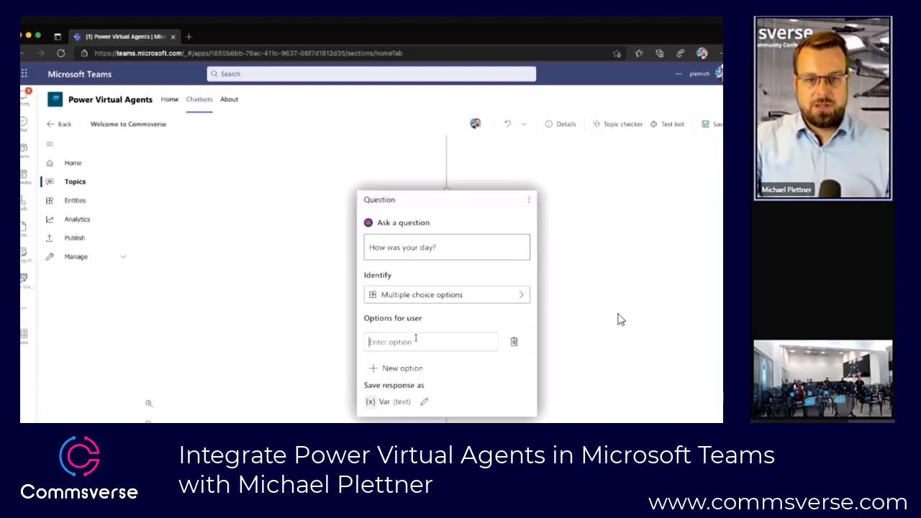
type("good")
key("Return")
key("Return")
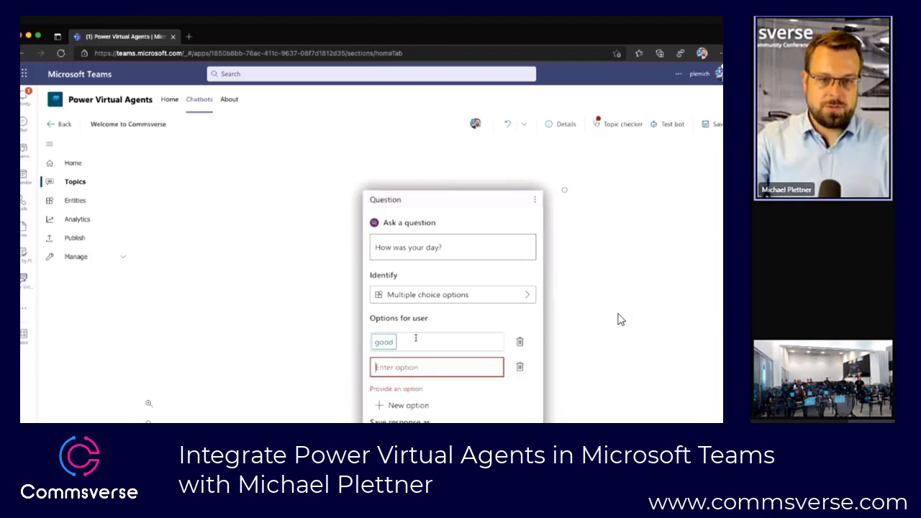
type("brilliant")
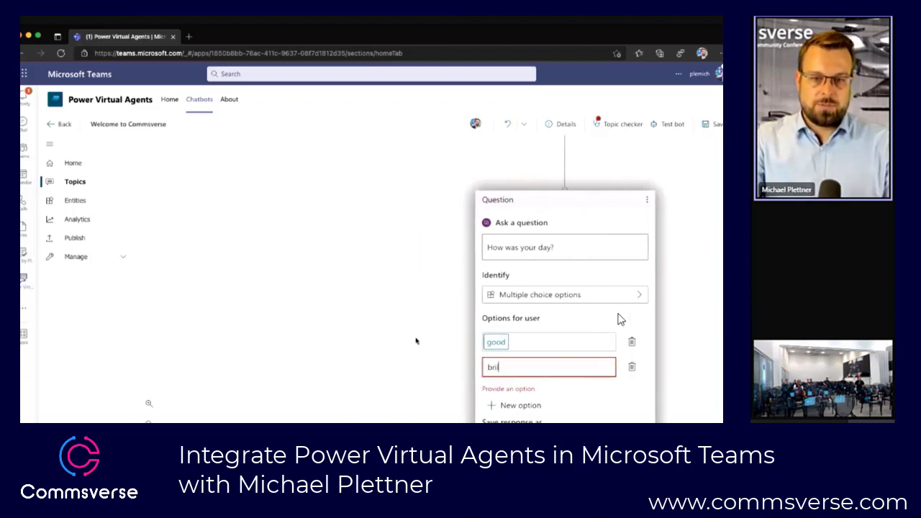
key("Return")
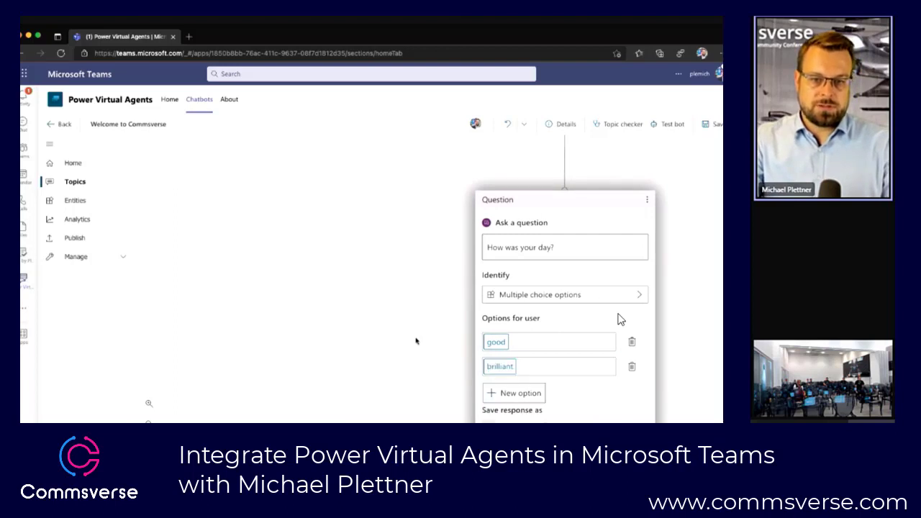
left_click(501, 394)
type("amazni")
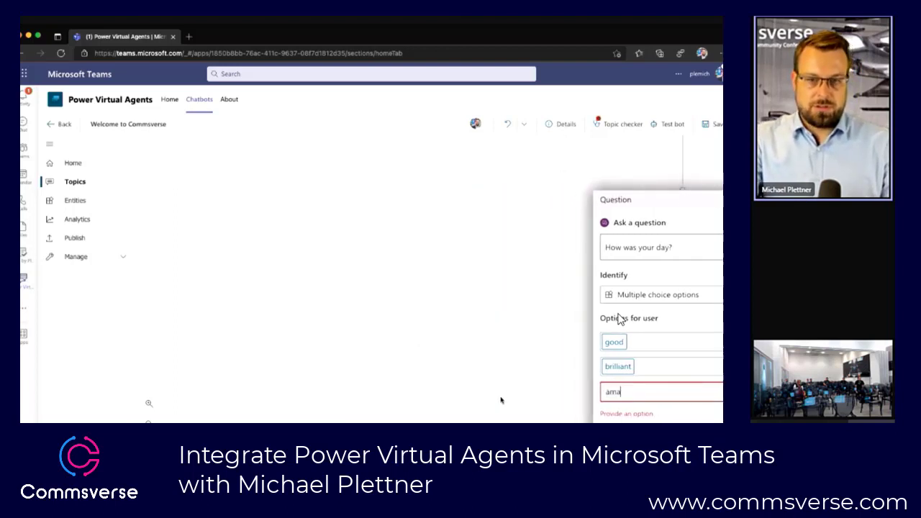
key("BackSpace")
key("BackSpace")
key("BackSpace")
type("zing")
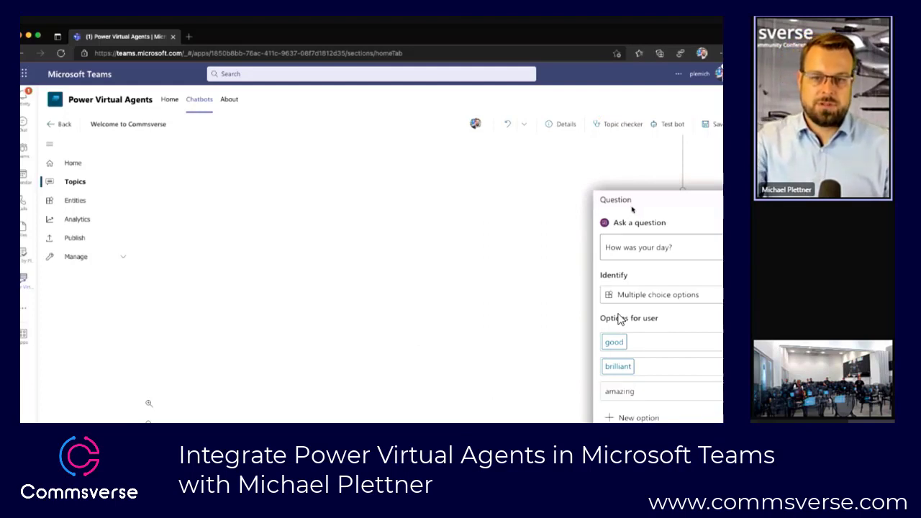
Step: Examine the whole conversation flow and the condition branches below the question's answer options
left_click_drag(511, 254, 286, 166)
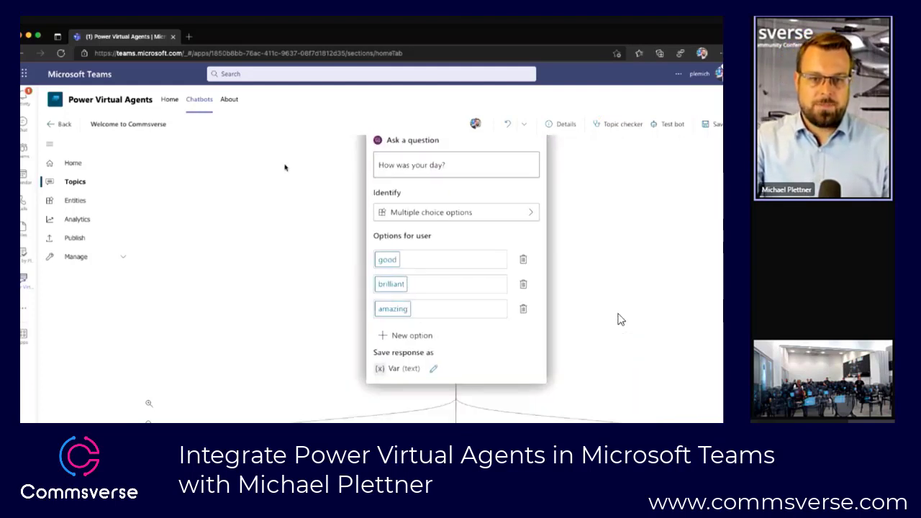
scroll(311, 237, "down", 5)
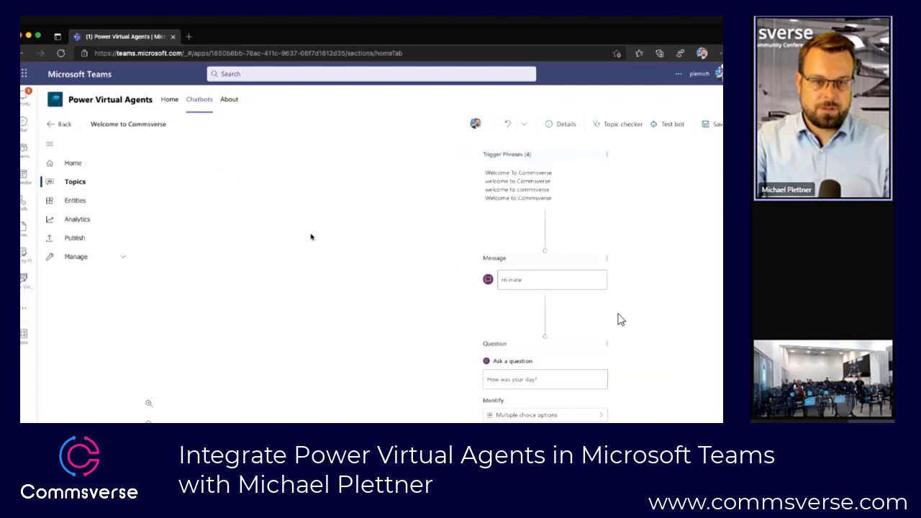
scroll(311, 237, "down", 3)
scroll(311, 237, "up", 3)
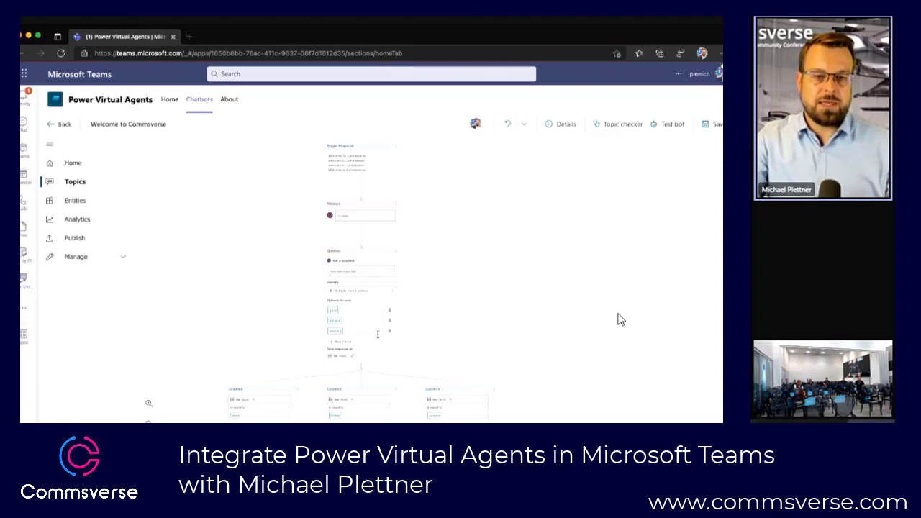
scroll(378, 336, "up", 5)
scroll(379, 336, "down", 5)
scroll(378, 336, "down", 3)
left_click_drag(442, 343, 363, 275)
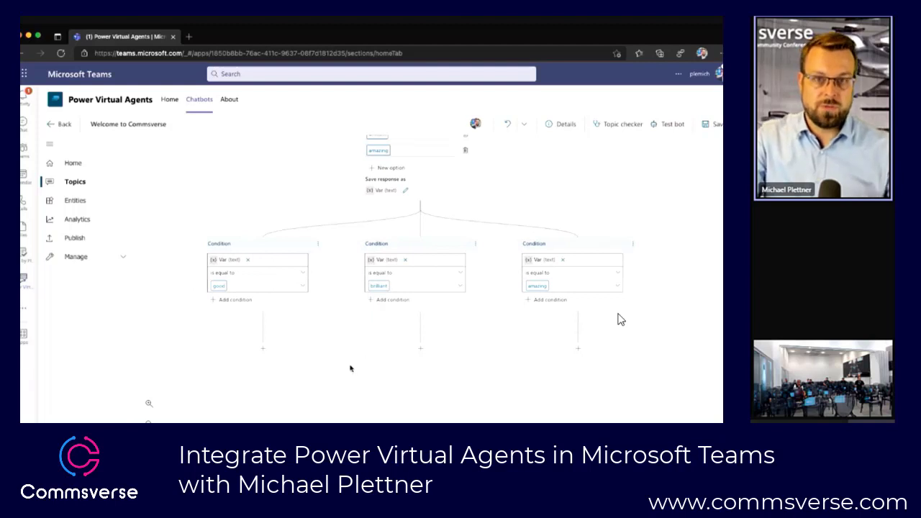
Step: Rename the variable that stores the question's response to "day"
left_click(407, 191)
double_click(618, 183)
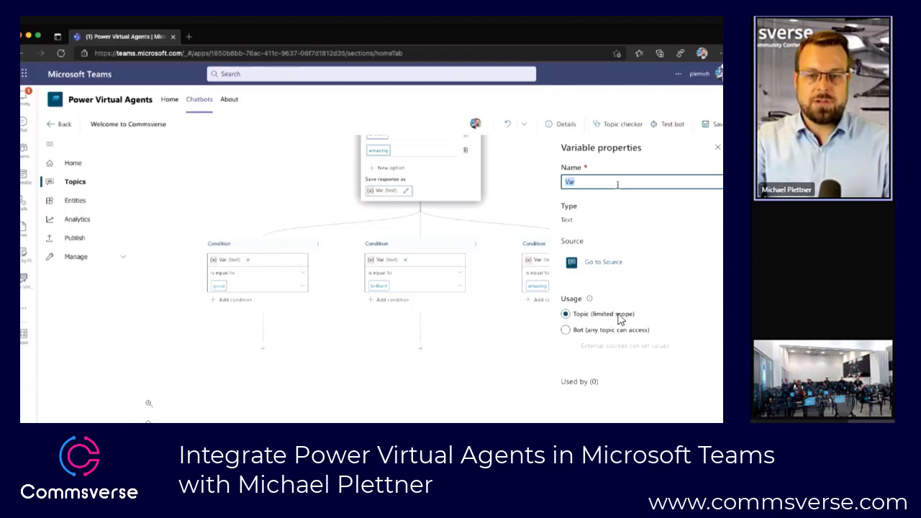
type("day")
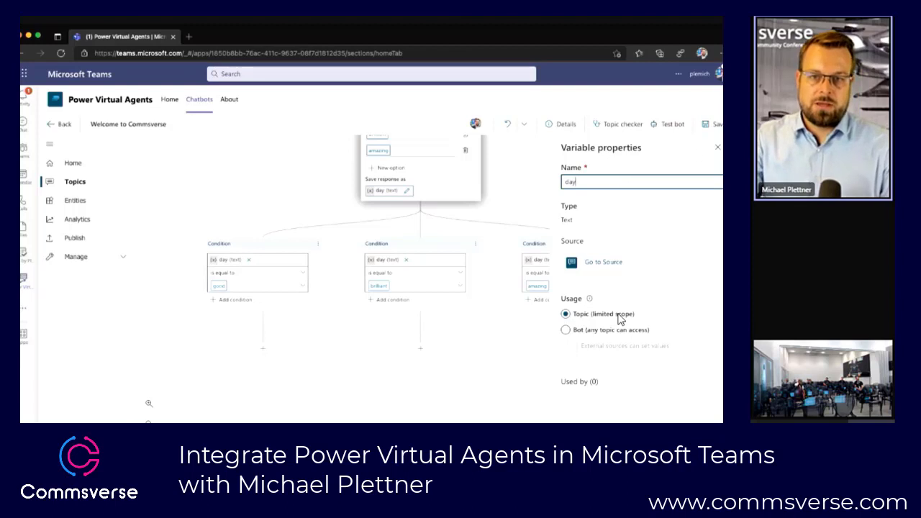
left_click(719, 148)
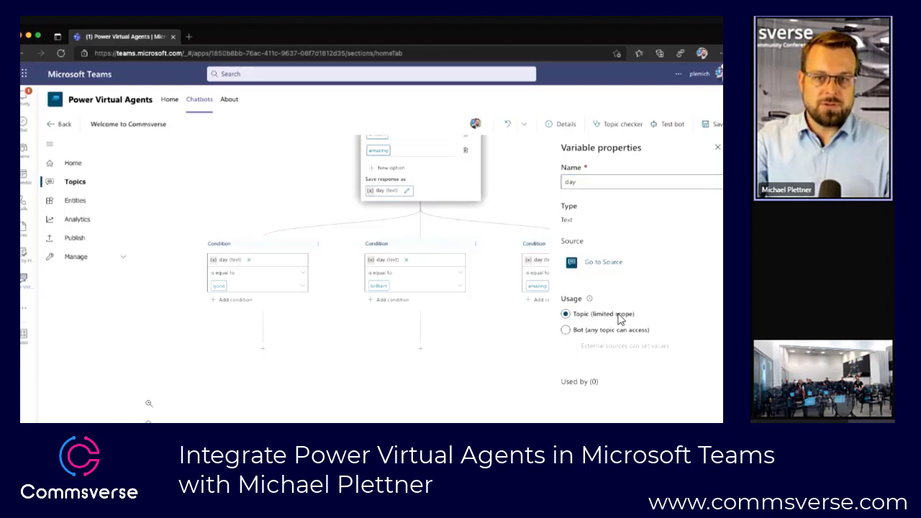
left_click(454, 253)
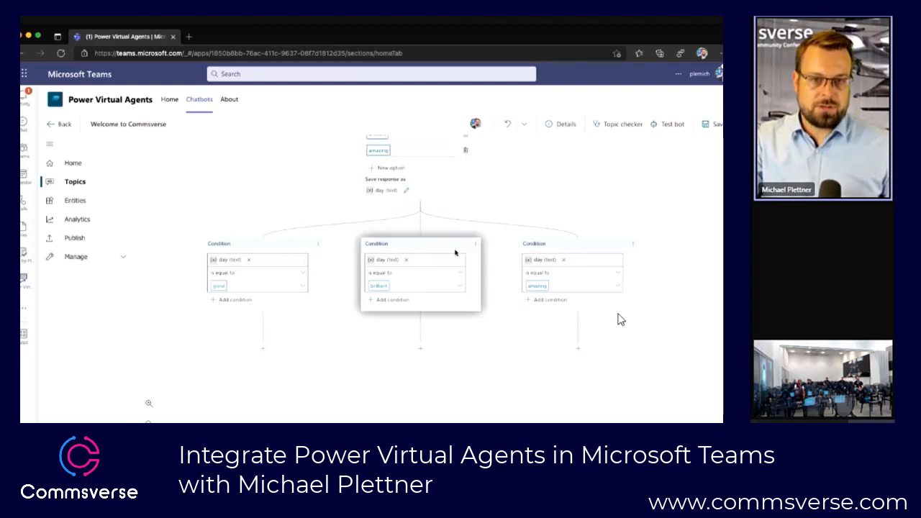
left_click(505, 217)
Step: Save the topic and launch Power Automate to create a flow as the action called under the "good" condition
scroll(504, 218, "down", 5)
scroll(505, 217, "down", 5)
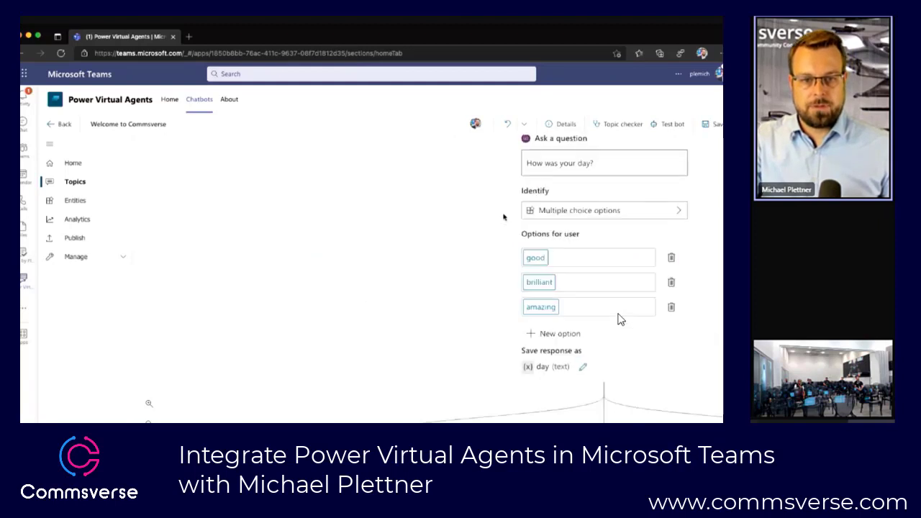
scroll(504, 217, "down", 5)
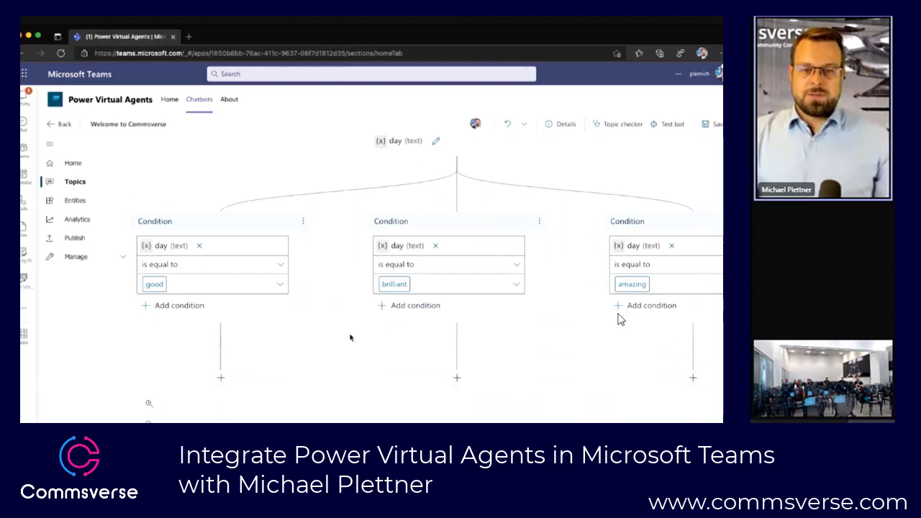
left_click(221, 377)
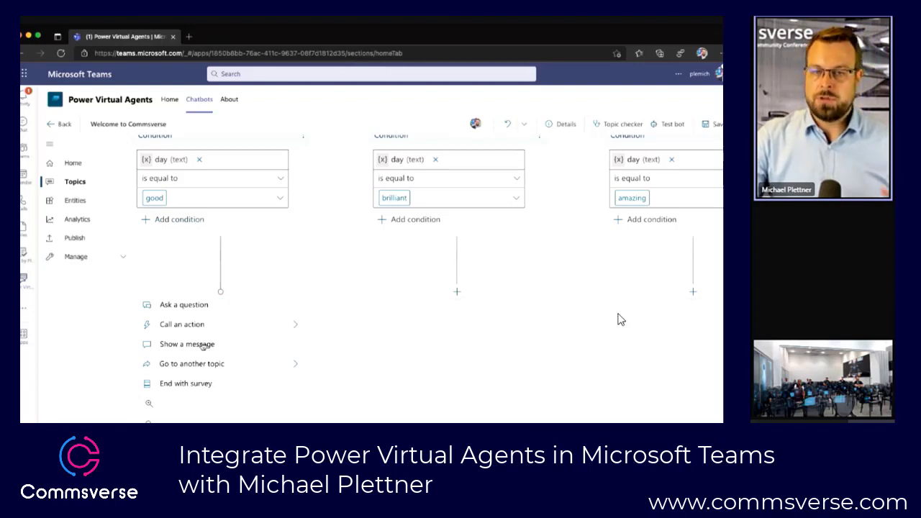
left_click(231, 324)
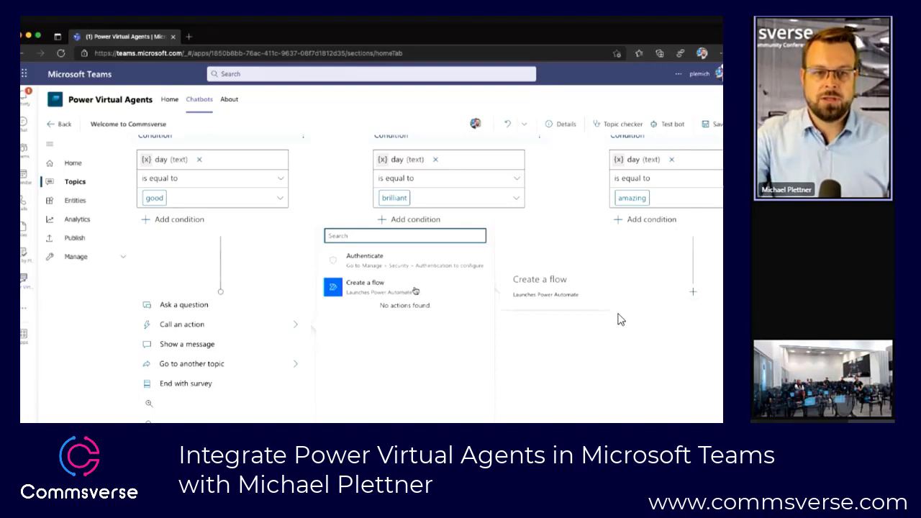
left_click(538, 346)
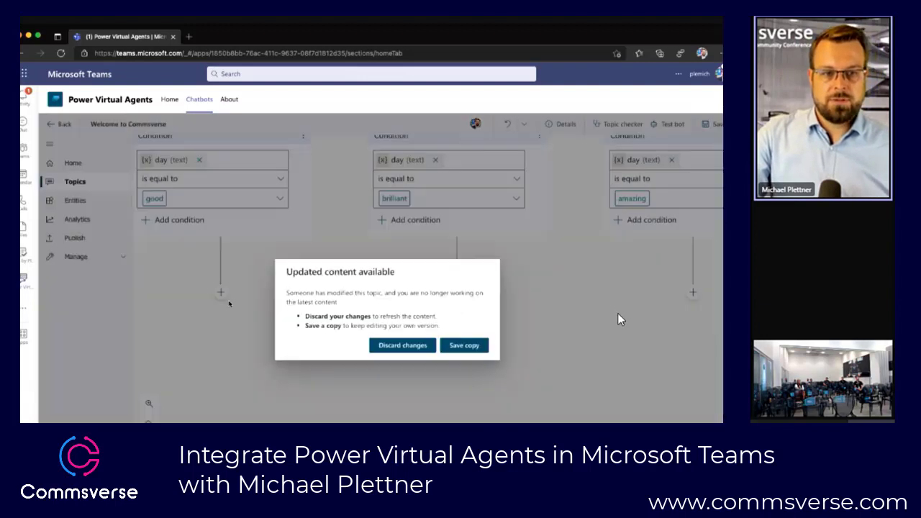
left_click(411, 346)
left_click(221, 307)
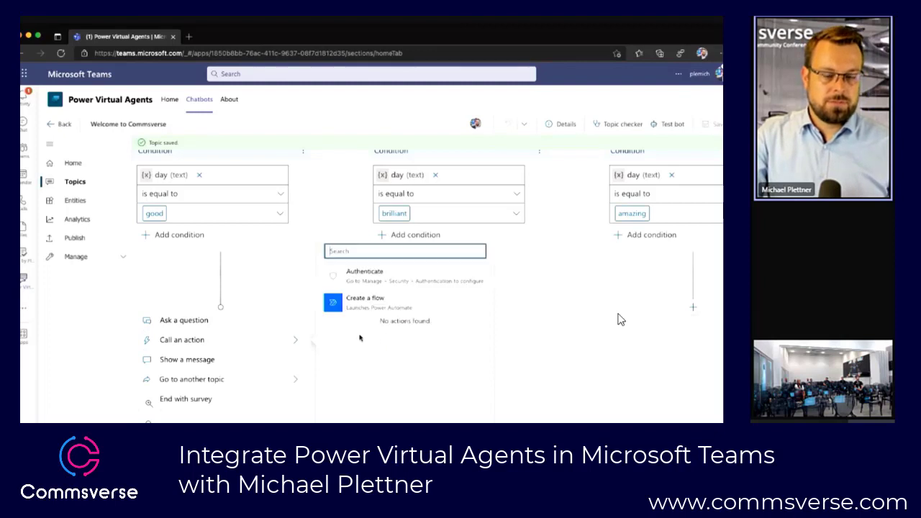
left_click(391, 308)
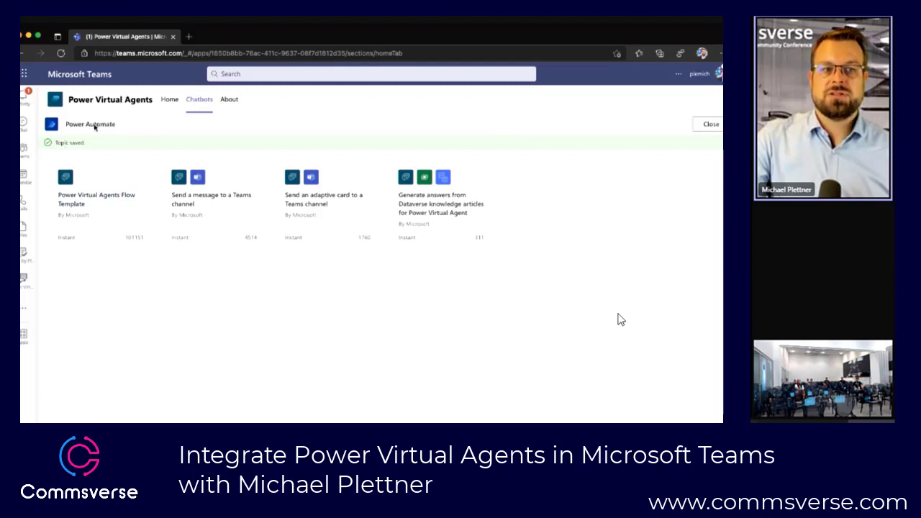
Step: Start a flow from the Power Virtual Agents Flow Template and insert the Microsoft Teams "Create a team" action between the trigger and the return step
left_click(123, 190)
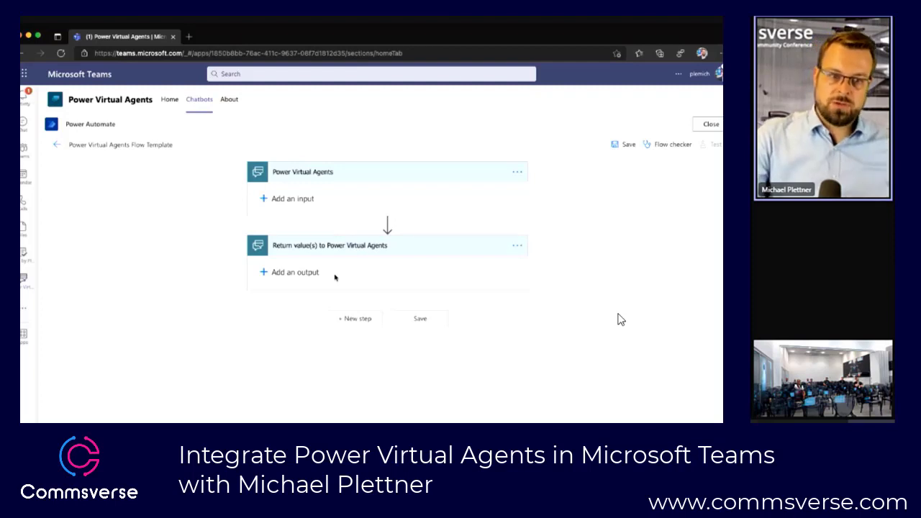
mouse_move(388, 226)
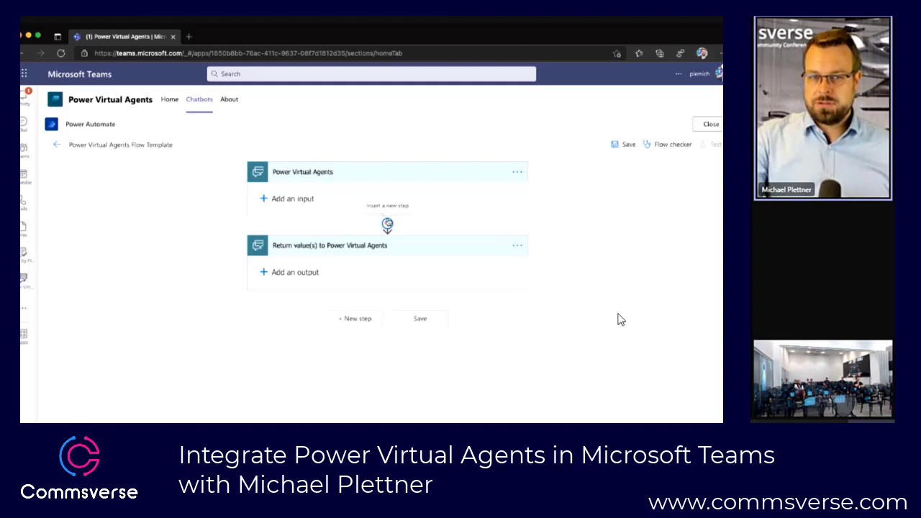
left_click(388, 224)
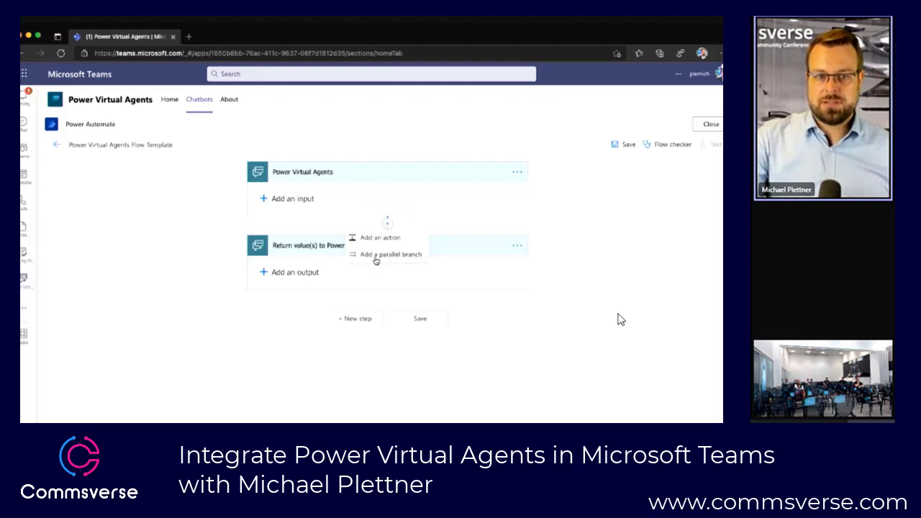
left_click(386, 224)
left_click(387, 225)
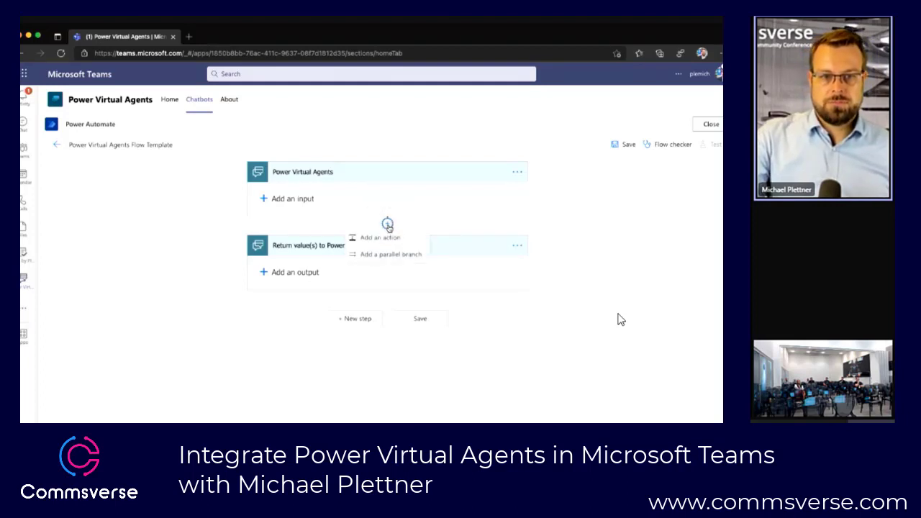
left_click(394, 243)
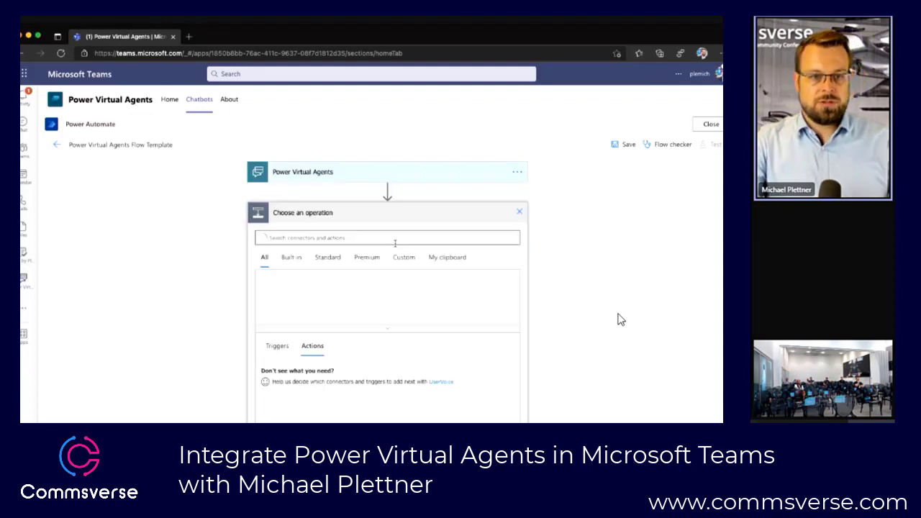
type("teams")
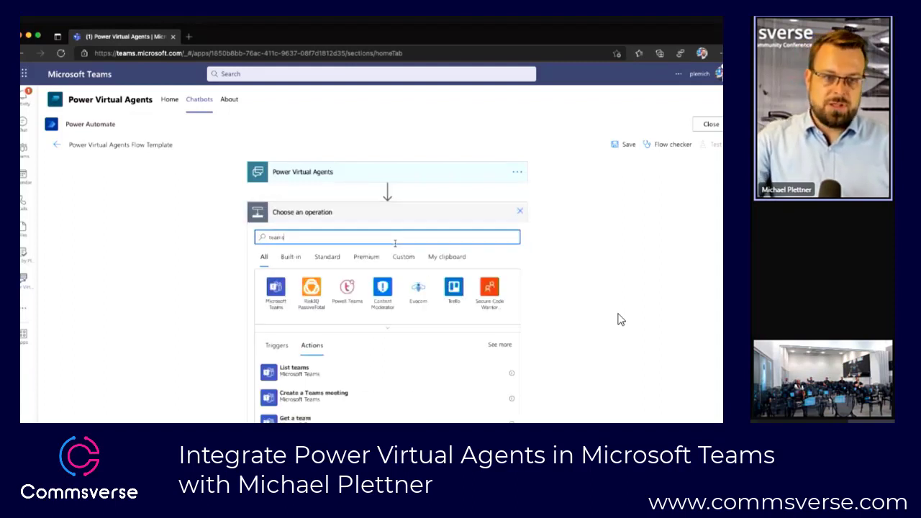
left_click(276, 288)
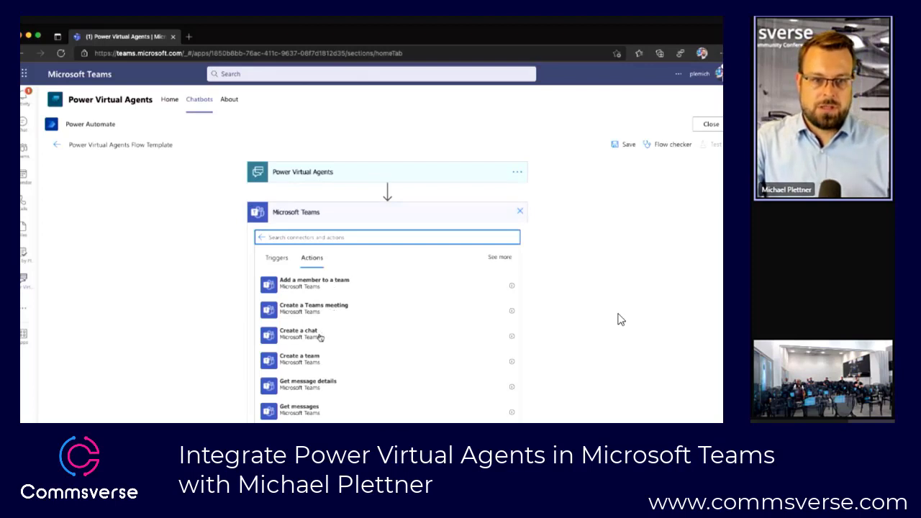
left_click(323, 363)
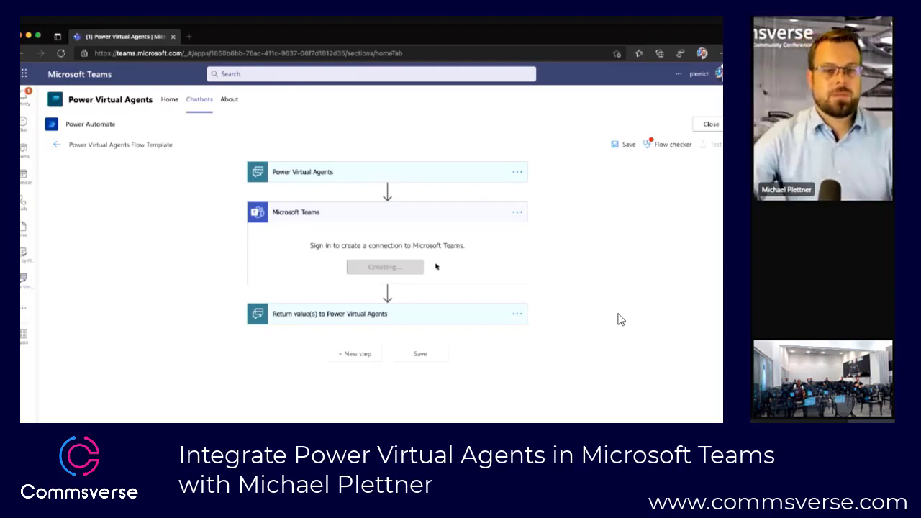
Step: Enter "team" as the team name and "Demo for Commsverse" as the description, and close the flow editor without saving
left_click(380, 232)
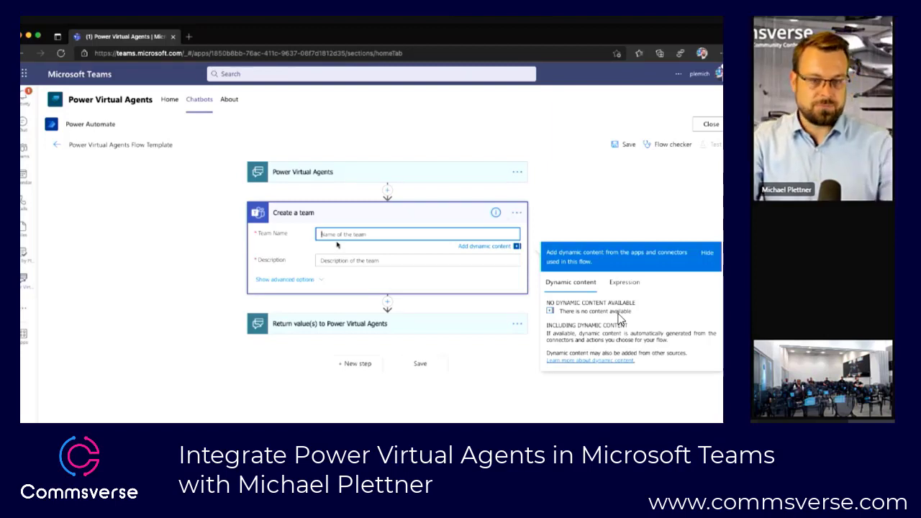
type("te")
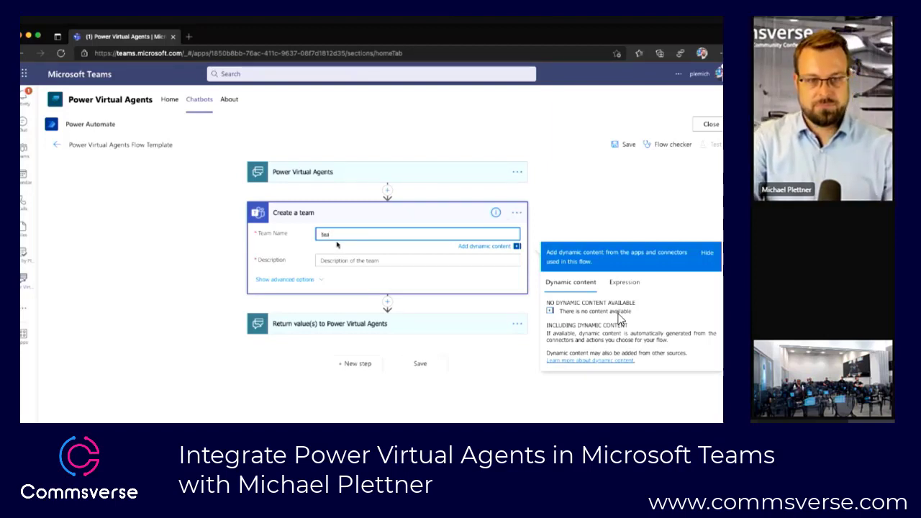
type("a")
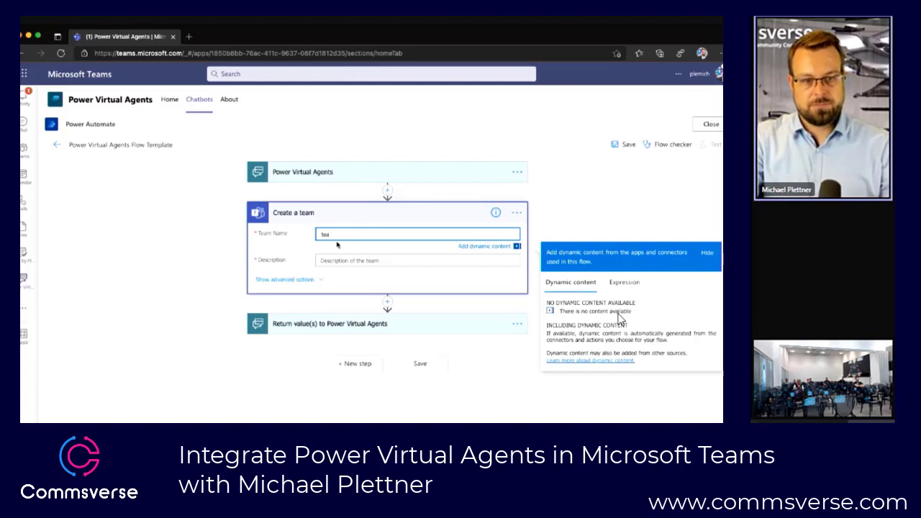
type("m")
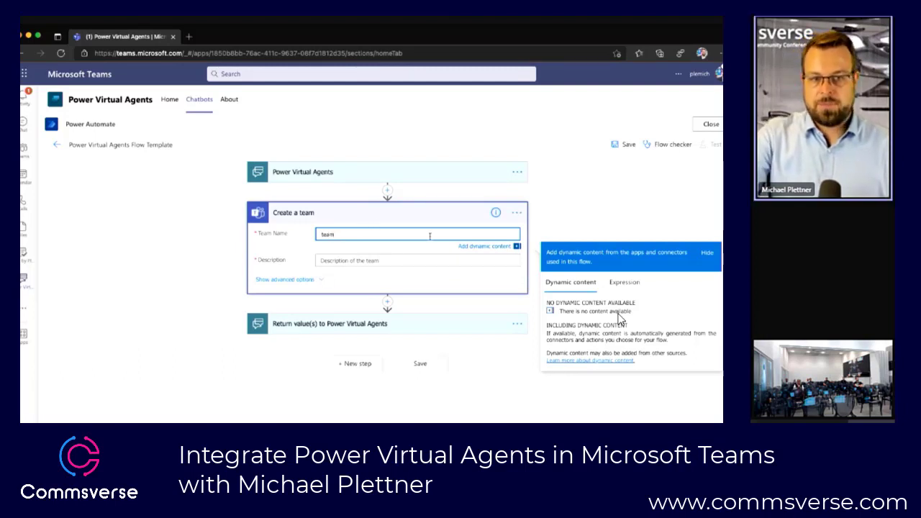
left_click(380, 259)
type("Demo")
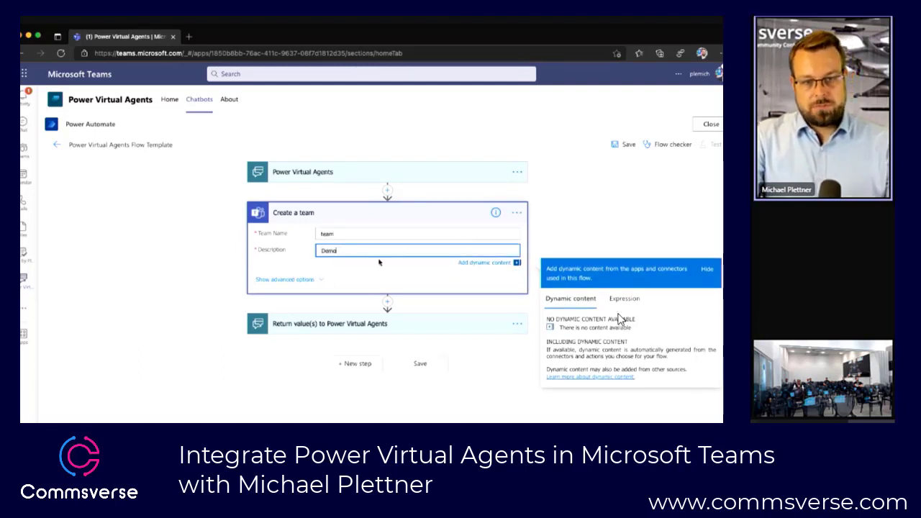
type(" for Commsverse")
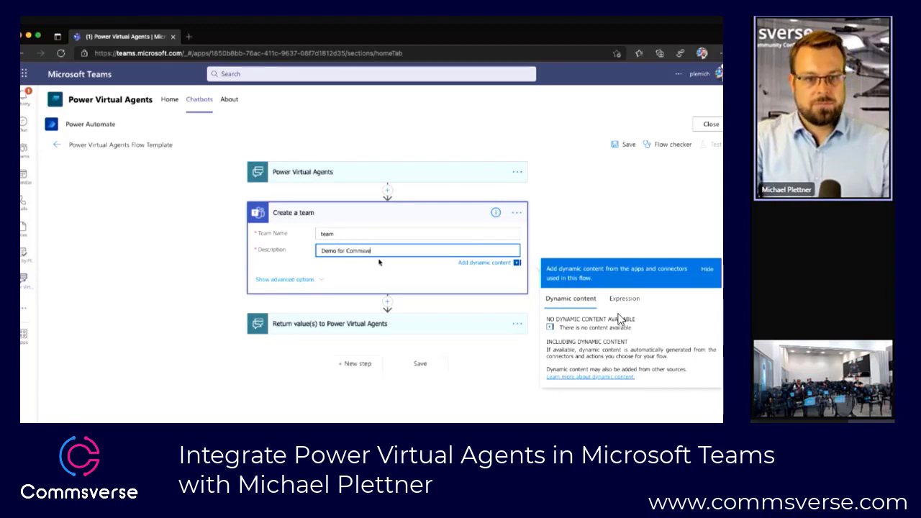
left_click(705, 126)
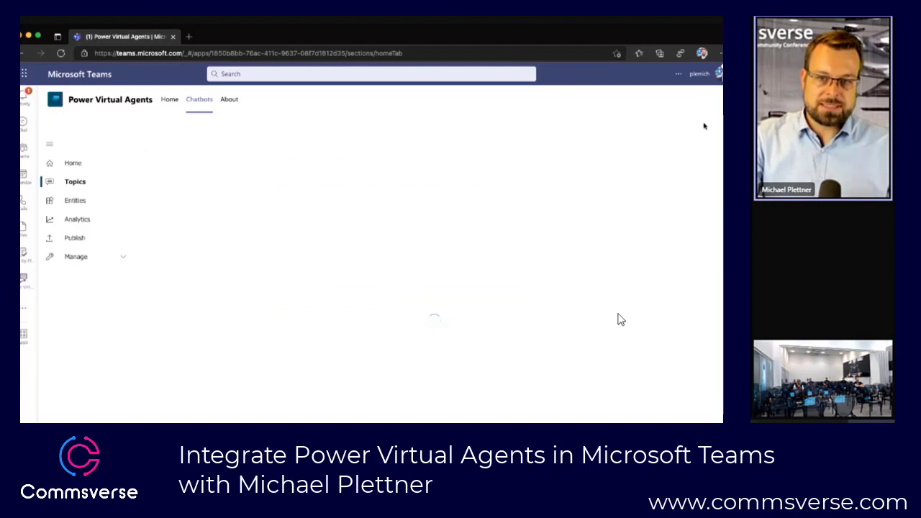
Step: Create a new flow as the action under the "good" condition, based on the Power Virtual Agents Flow Template
scroll(454, 364, "down", 5)
left_click(237, 379)
left_click(255, 408)
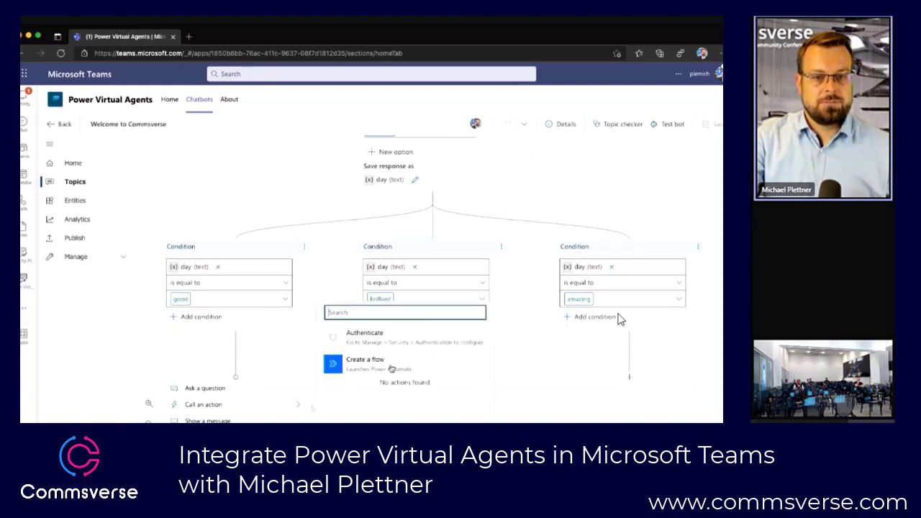
left_click(391, 367)
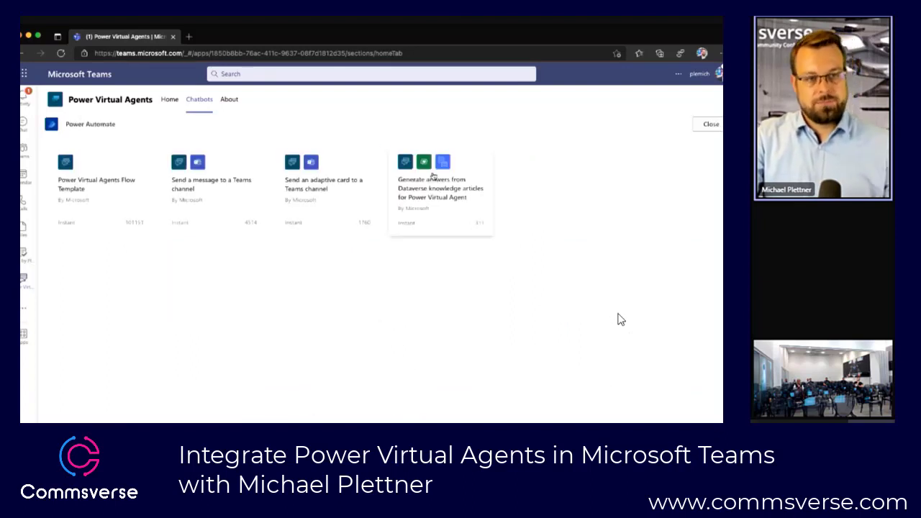
left_click(144, 199)
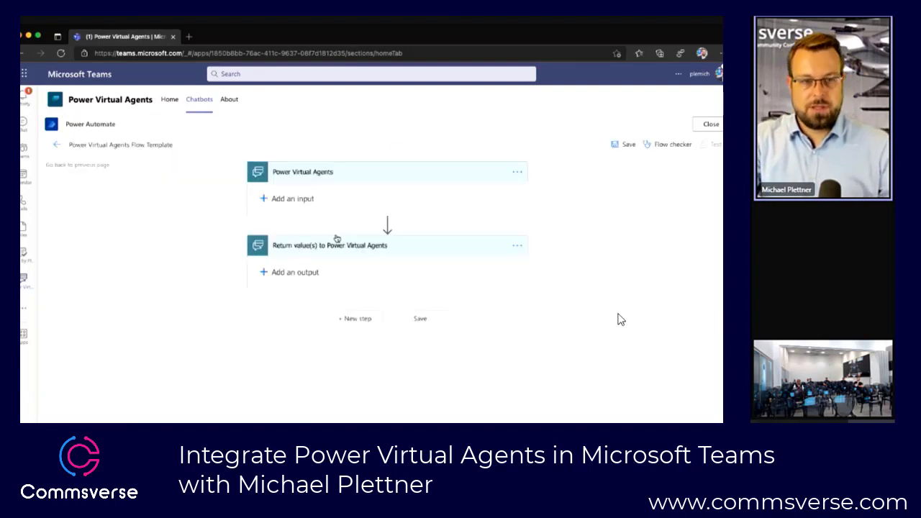
Step: Insert the Microsoft Teams "Create a team" action between the flow's trigger and its return step
left_click(387, 224)
left_click(380, 238)
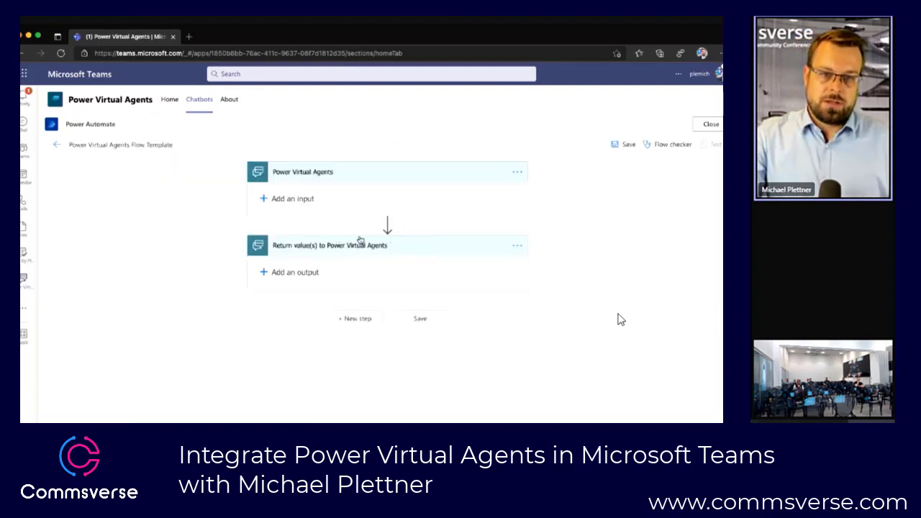
type("teams")
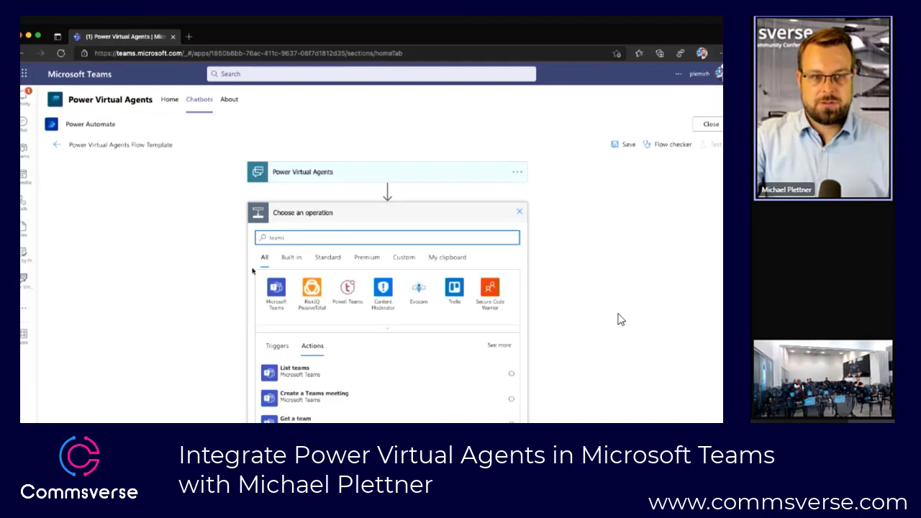
left_click(275, 289)
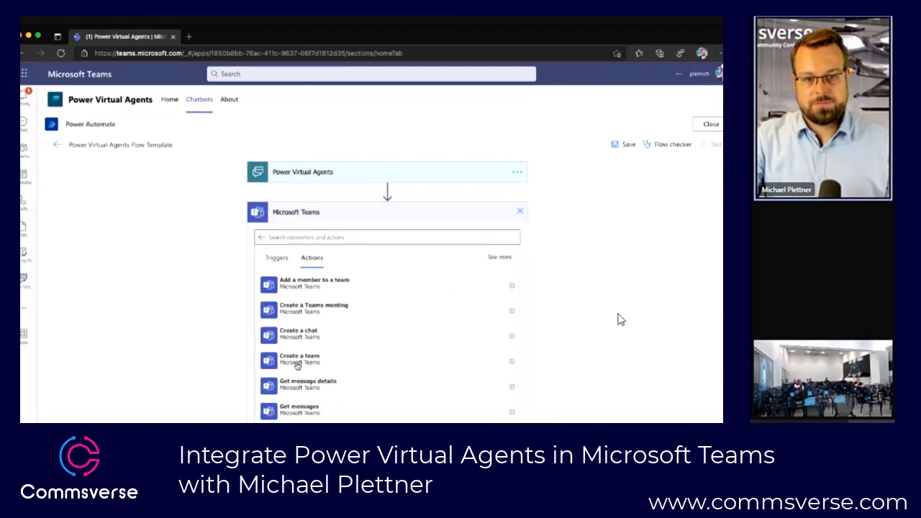
left_click(300, 359)
Step: Set the team name to "Team" and the description to "Demo for Commsverse", save the flow and return to the topic
left_click(342, 233)
type("Team")
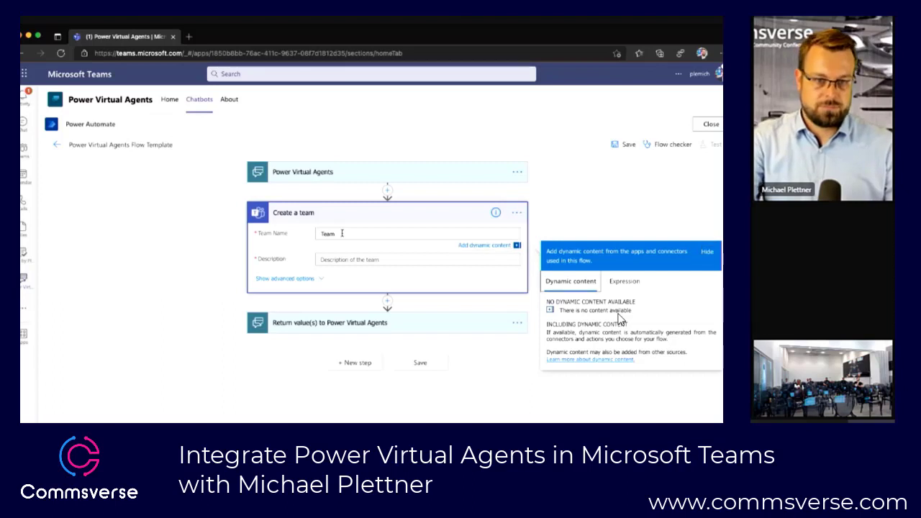
left_click(336, 252)
type("Demo")
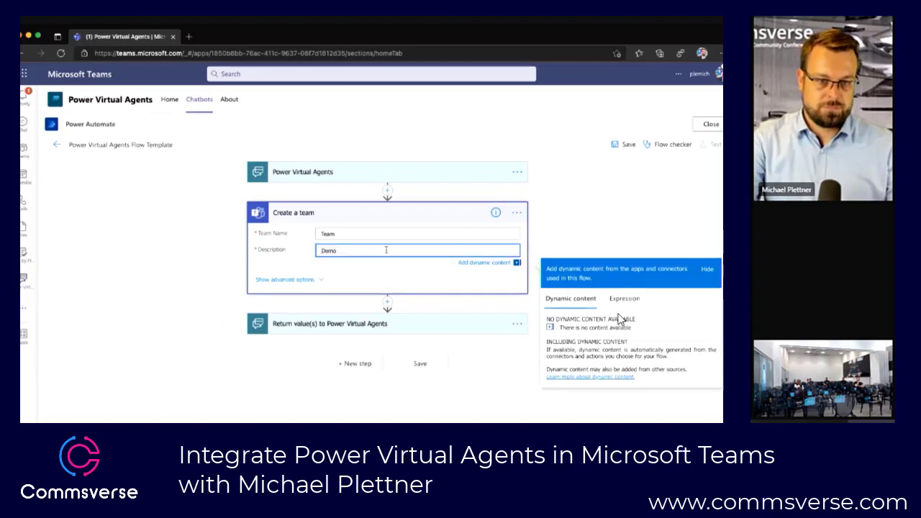
type(" fot Com")
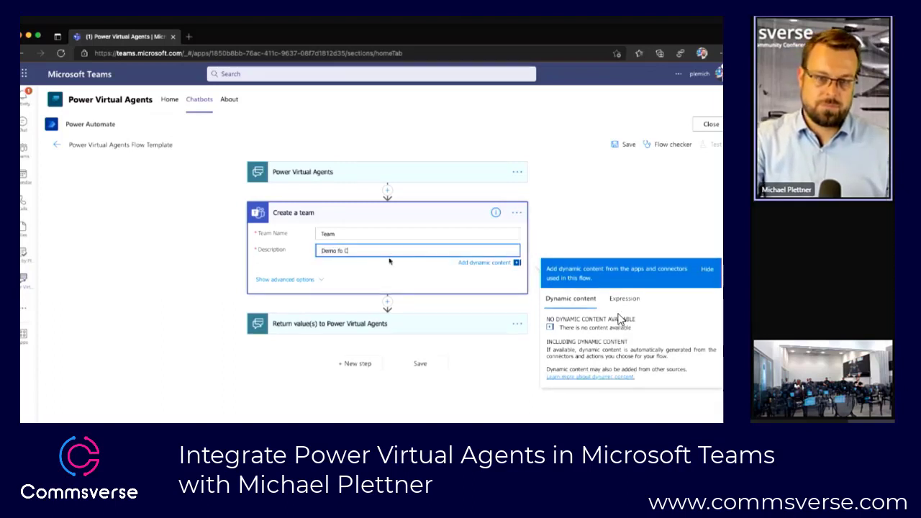
key("BackSpace")
key("BackSpace")
key("BackSpace")
key("BackSpace")
key("BackSpace")
type("r Commsverse")
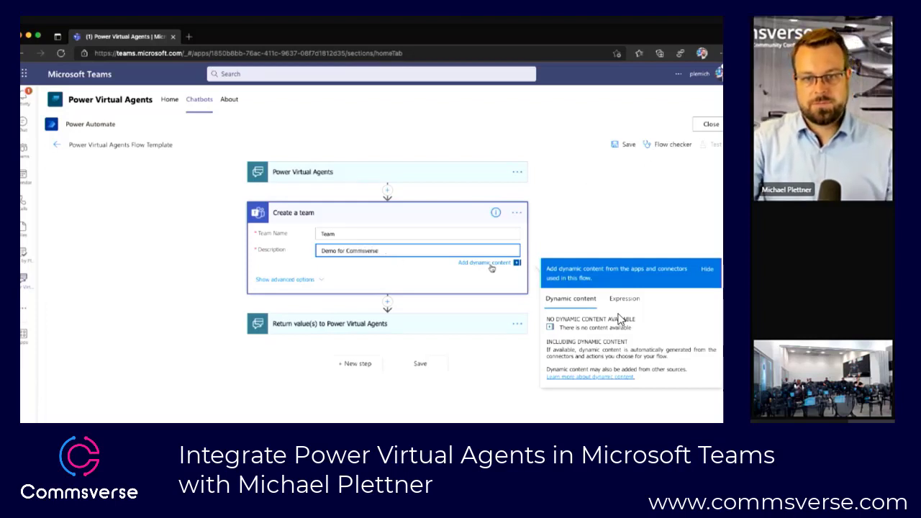
left_click(613, 148)
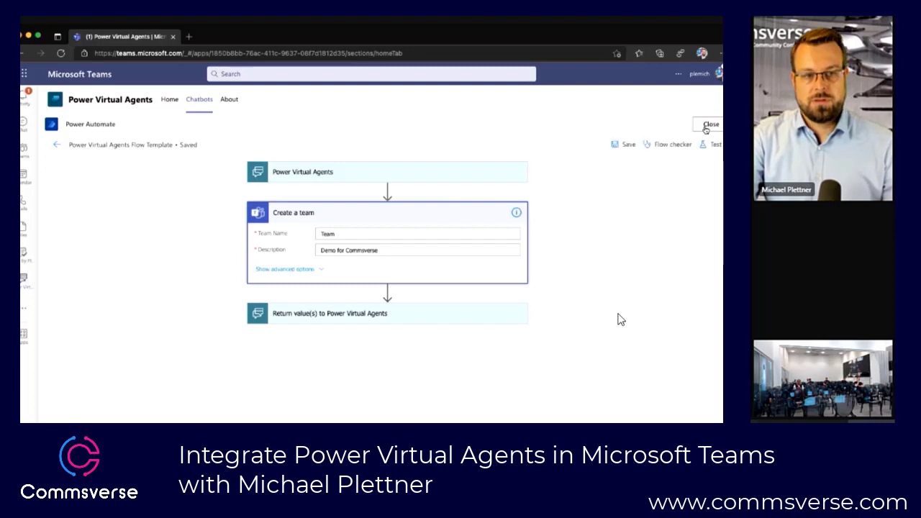
left_click(707, 127)
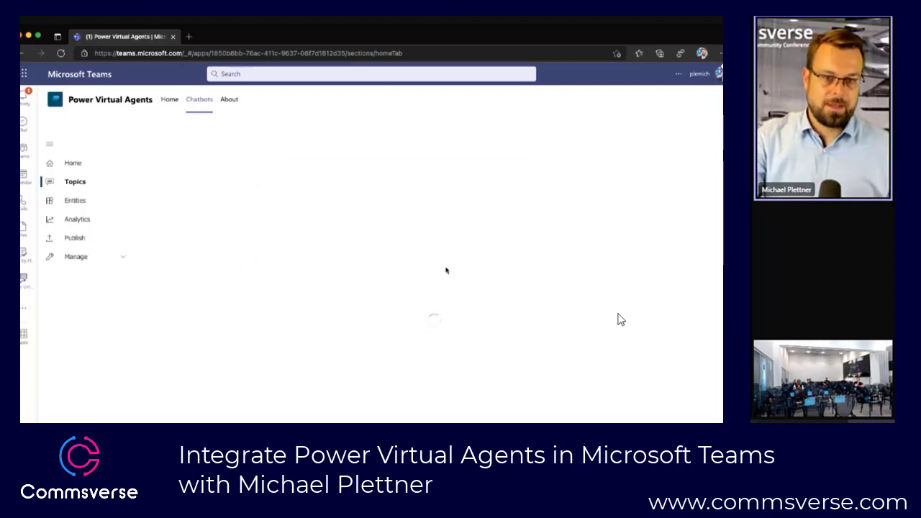
Step: Call the Power Virtual Agents Flow Template flow as the action under the "good" condition
scroll(621, 319, "down", 5)
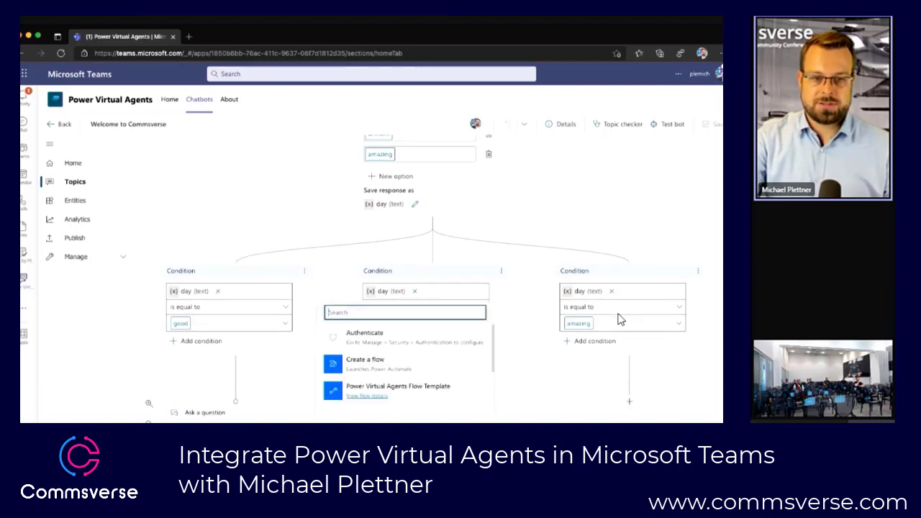
left_click(409, 393)
scroll(358, 399, "down", 3)
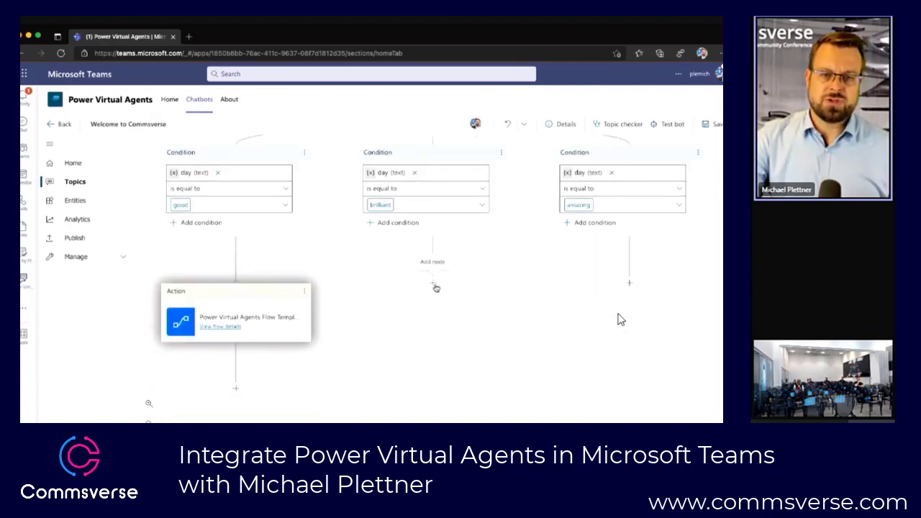
Step: Connect the "brilliant" and "amazing" condition branches to the flow action under "good" so all three lead to it
left_click(236, 389)
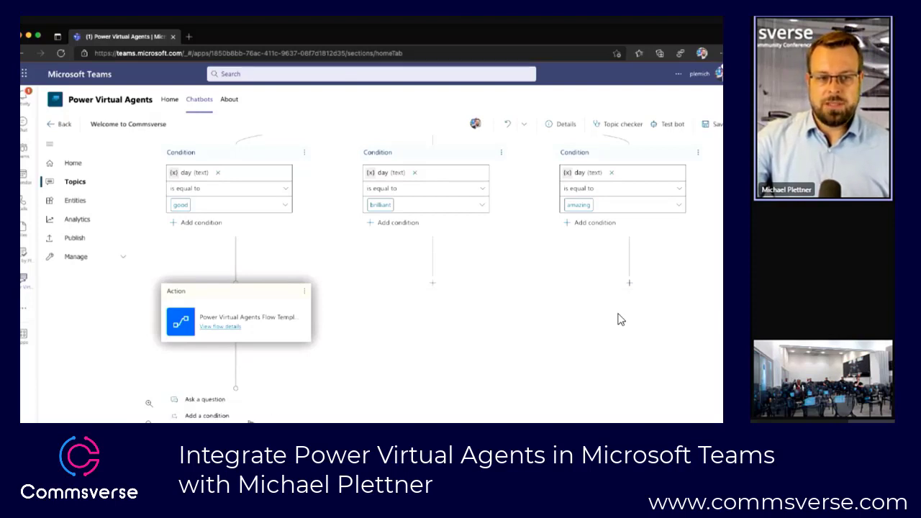
left_click(349, 407)
left_click(432, 283)
left_click_drag(432, 283, 237, 281)
left_click(632, 285)
left_click_drag(630, 284, 452, 284)
left_click(494, 280)
left_click(629, 284)
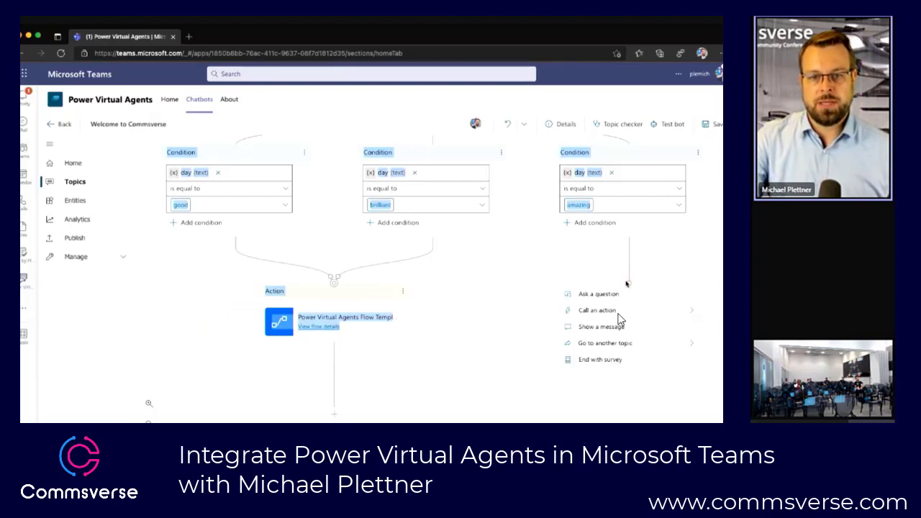
left_click_drag(627, 284, 335, 285)
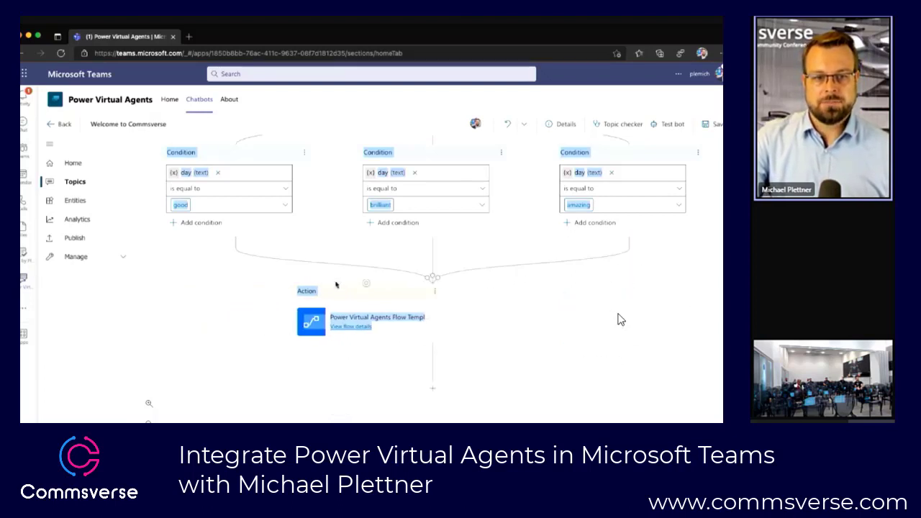
Step: Add a redirect to the "Lesson 1 - A simple topic" topic after the flow action
left_click(432, 388)
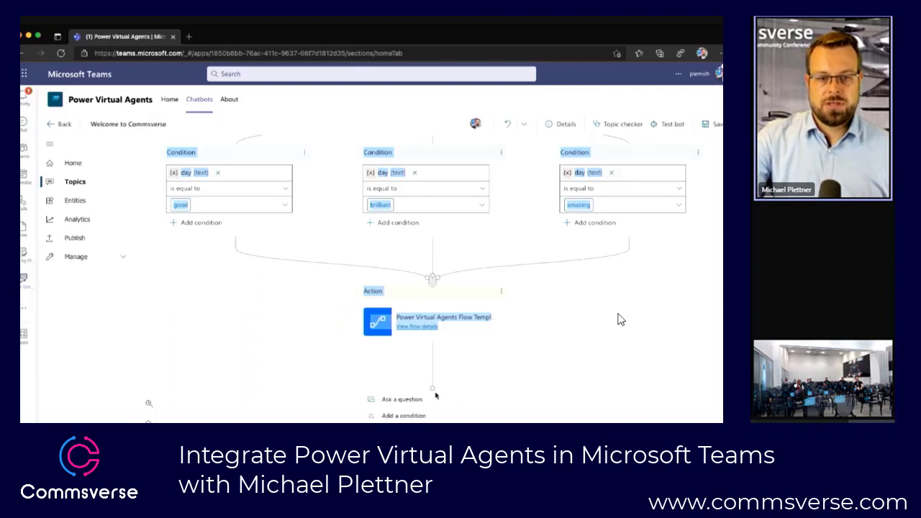
scroll(620, 320, "down", 1)
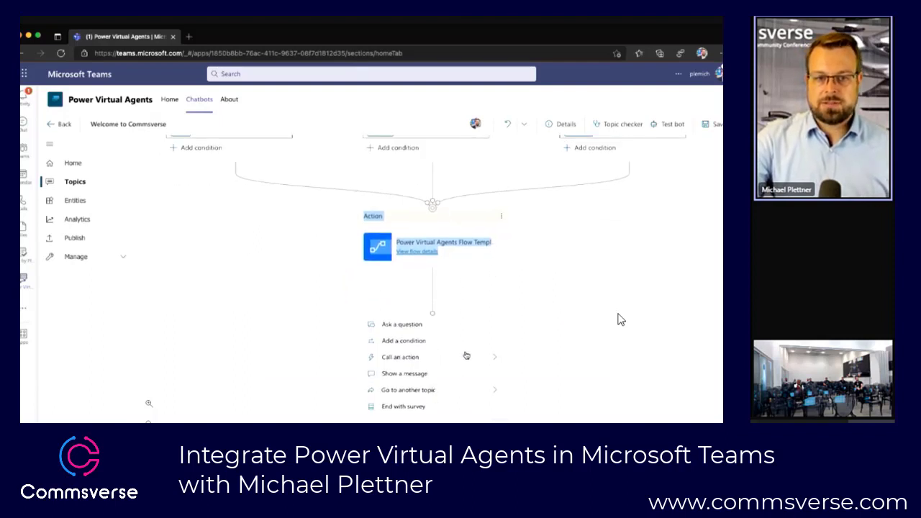
left_click(441, 395)
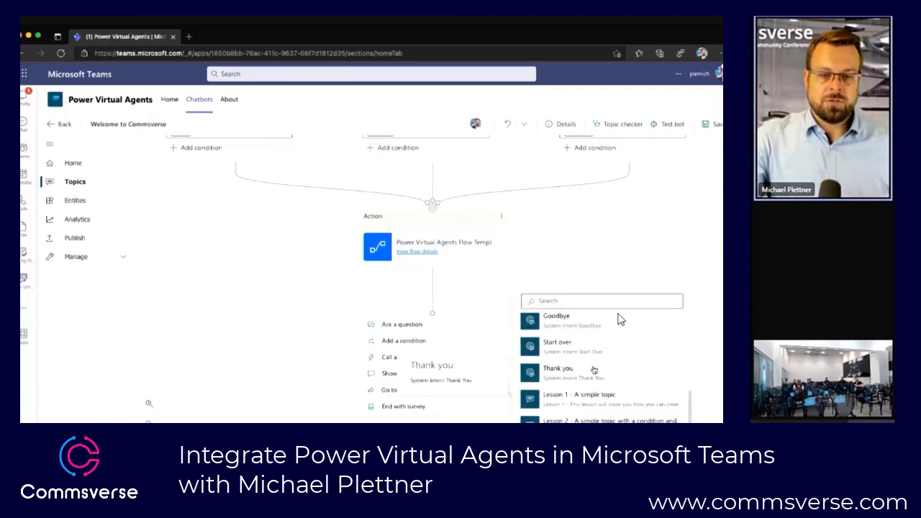
scroll(594, 370, "up", 1)
scroll(594, 370, "down", 1)
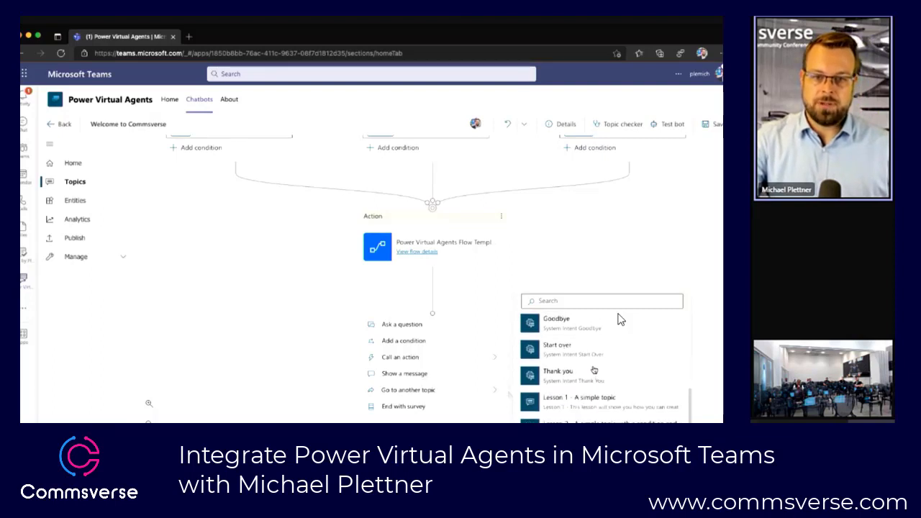
left_click(580, 401)
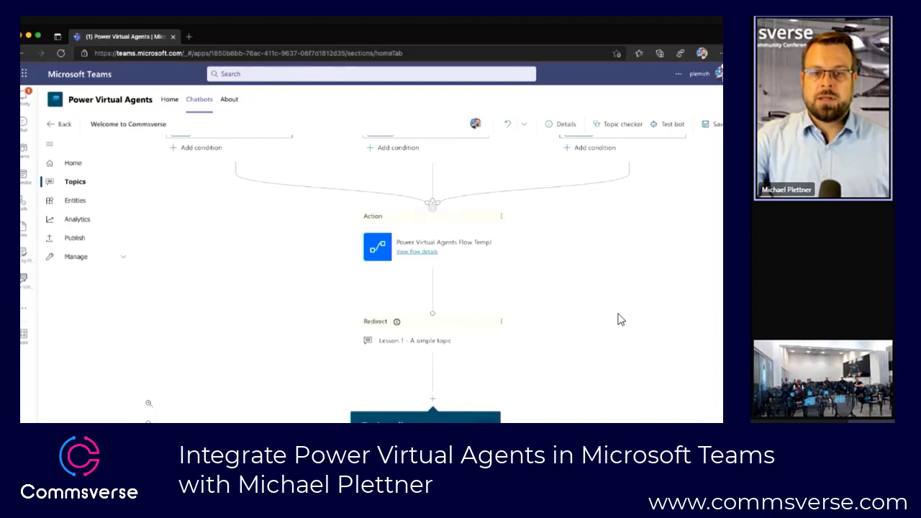
Step: Insert a question node with multiple choice options between the "brilliant" condition and the flow action
left_click(433, 398)
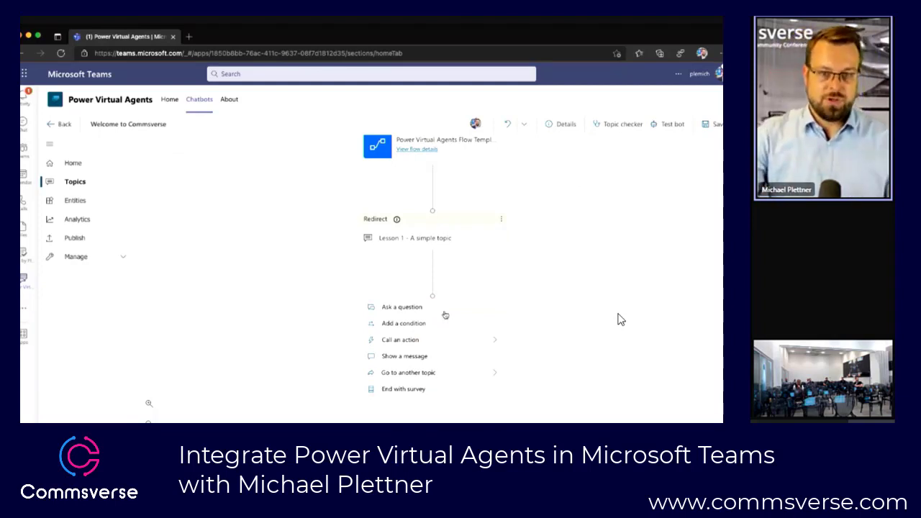
scroll(442, 314, "up", 5)
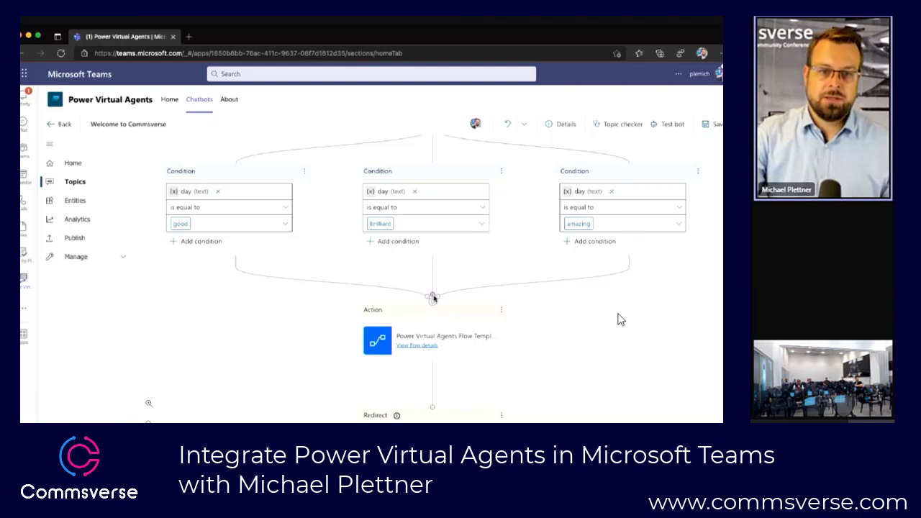
scroll(434, 276, "down", 5)
scroll(434, 276, "up", 5)
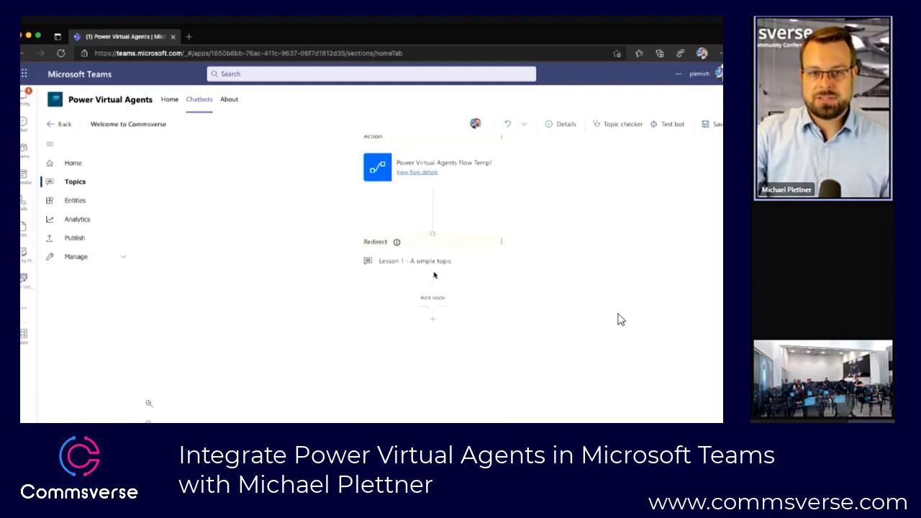
scroll(453, 218, "up", 1)
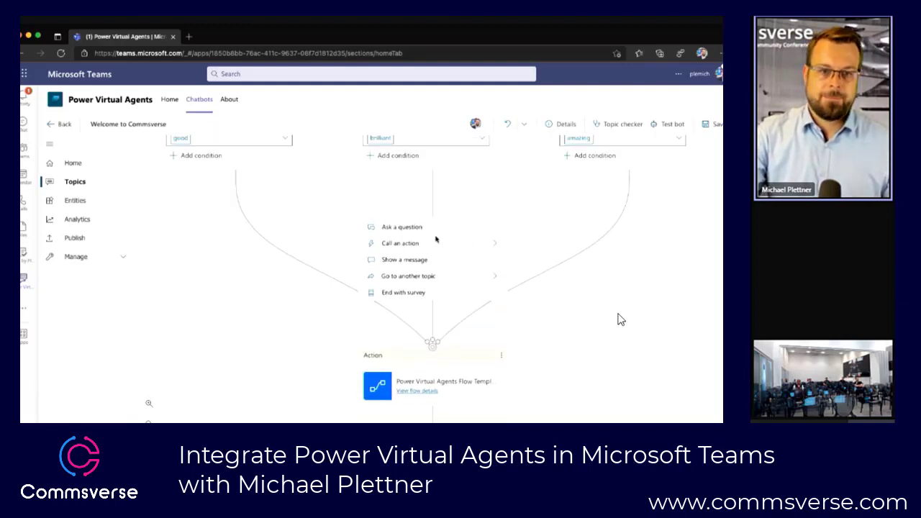
left_click(427, 229)
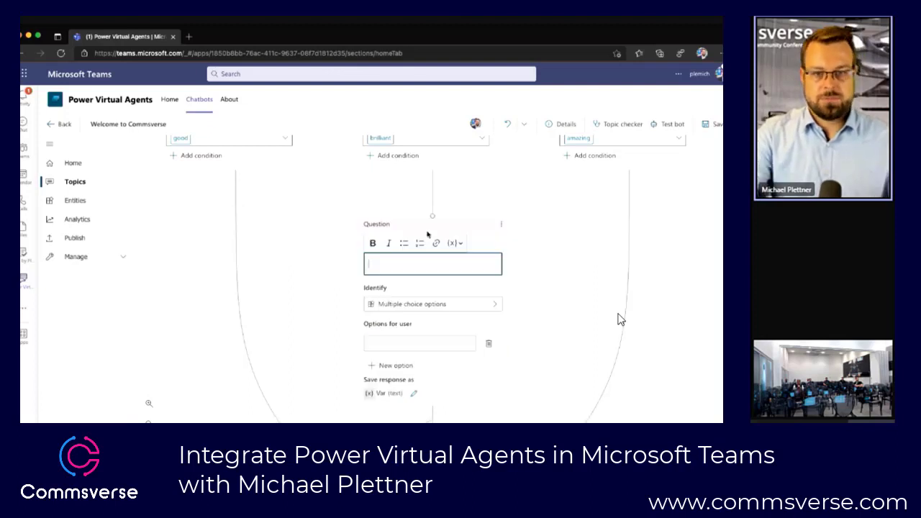
scroll(430, 367, "down", 5)
scroll(429, 368, "up", 3)
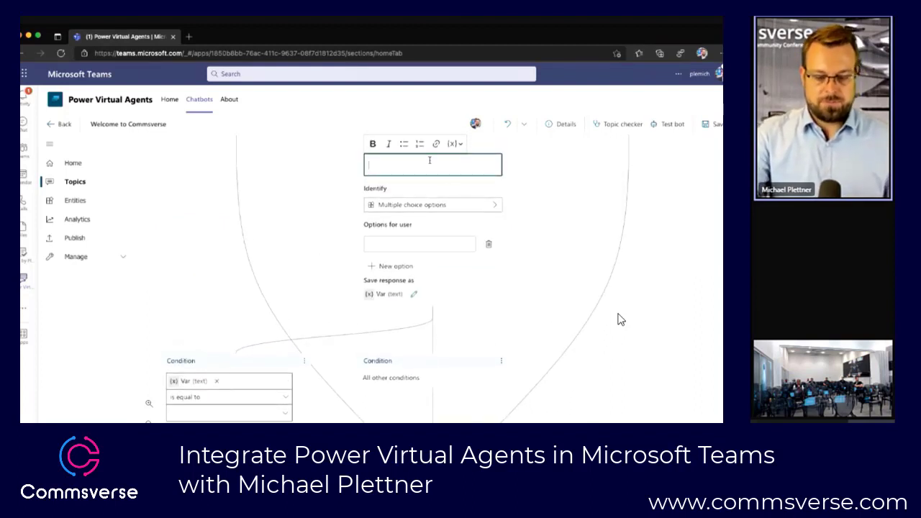
Step: Set the new question's text to "whats up" and give it the options "nothing" and "all good"
type("whats up")
left_click(390, 247)
type("nothing")
key("Return")
left_click(397, 265)
type("all good")
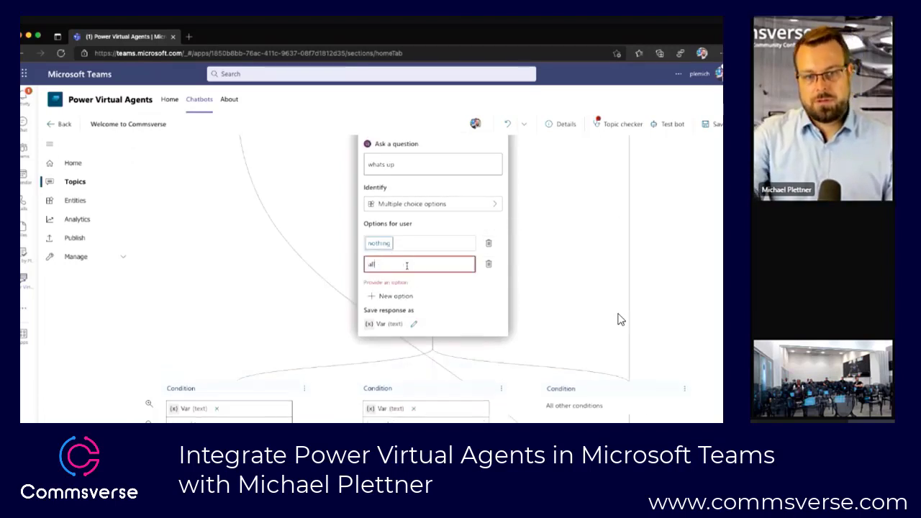
key("Return")
Step: Rename the new question's response variable to "whats up" and save the topic
left_click(416, 314)
type("whatsup")
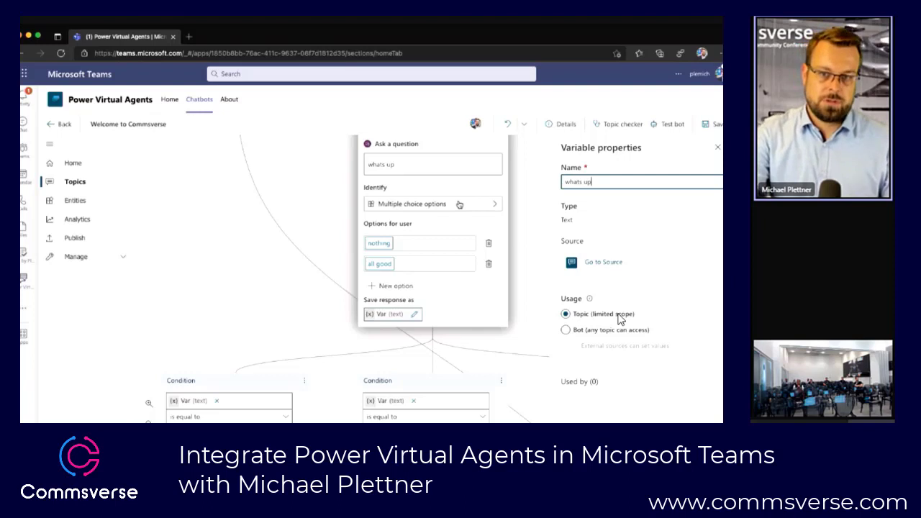
left_click(718, 147)
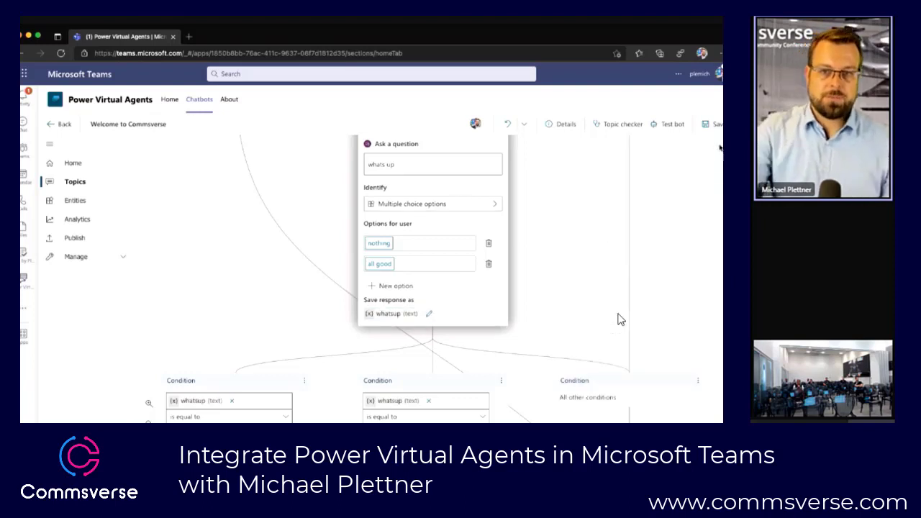
left_click(715, 124)
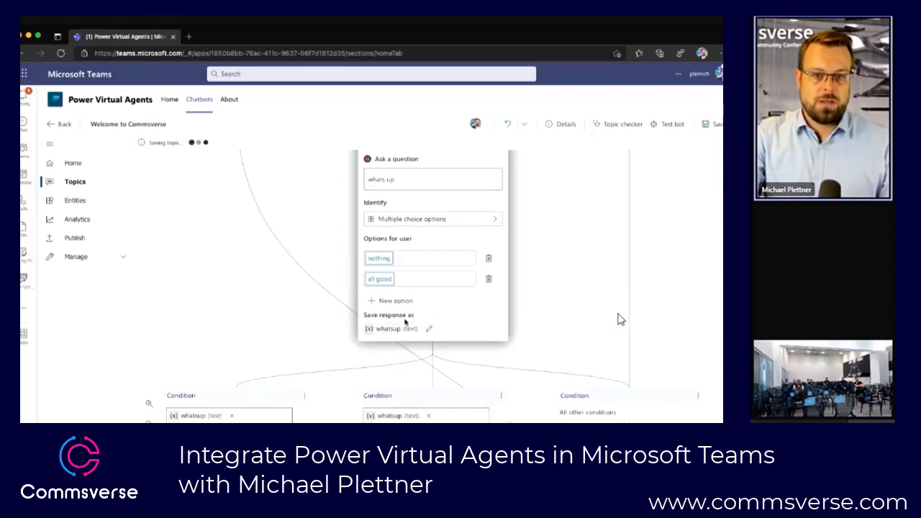
scroll(324, 334, "down", 3)
scroll(324, 334, "up", 1)
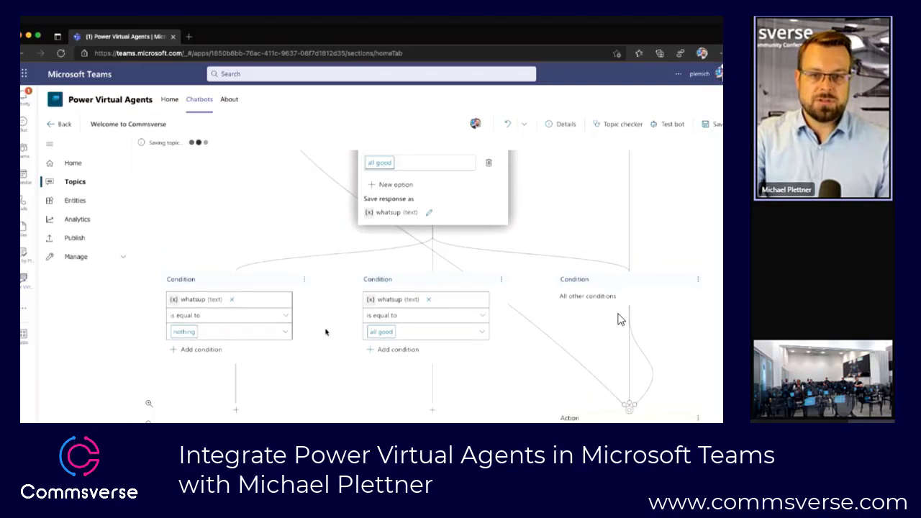
left_click_drag(617, 416, 653, 414)
left_click(647, 415)
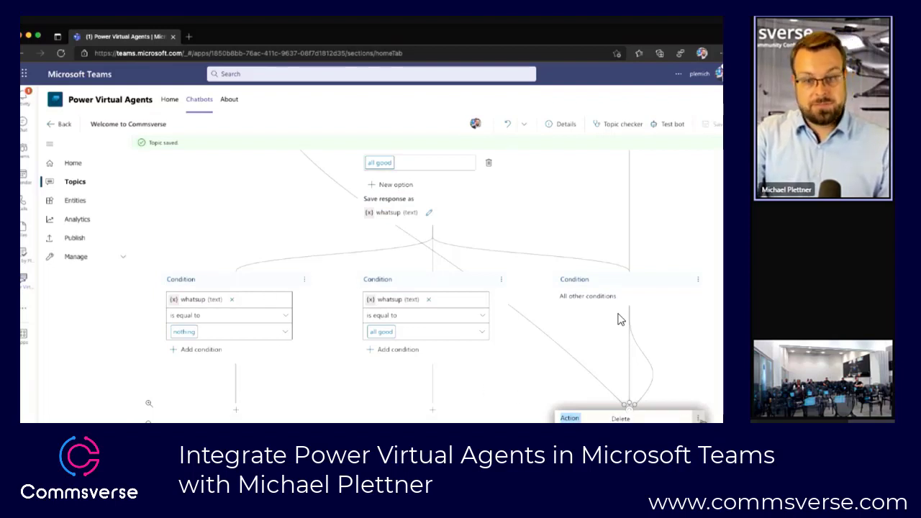
Step: Add "ok" as a synonym for the "good" option of the "How was your day?" question and save the topic
scroll(620, 320, "up", 8)
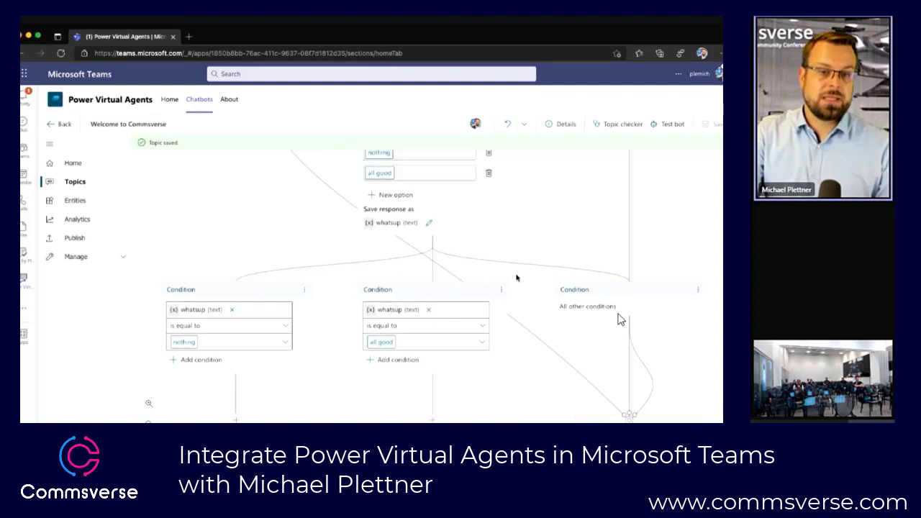
scroll(620, 319, "up", 10)
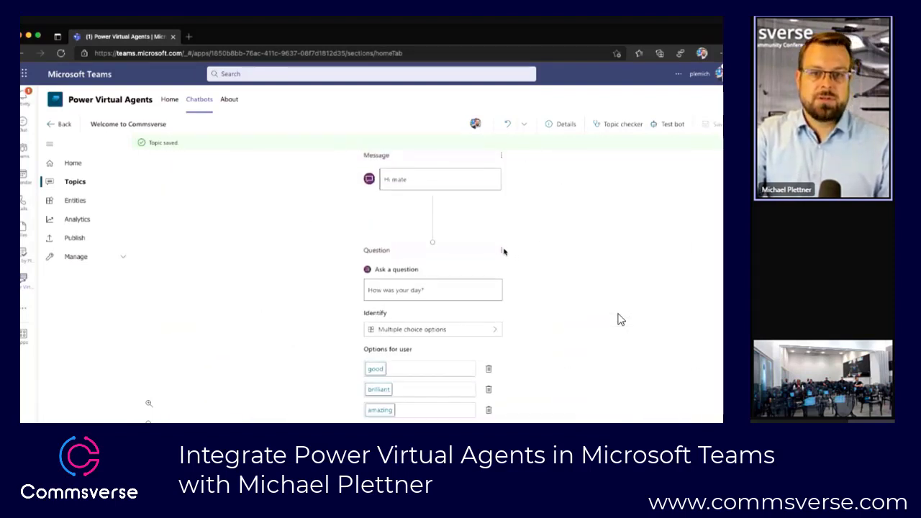
left_click(502, 251)
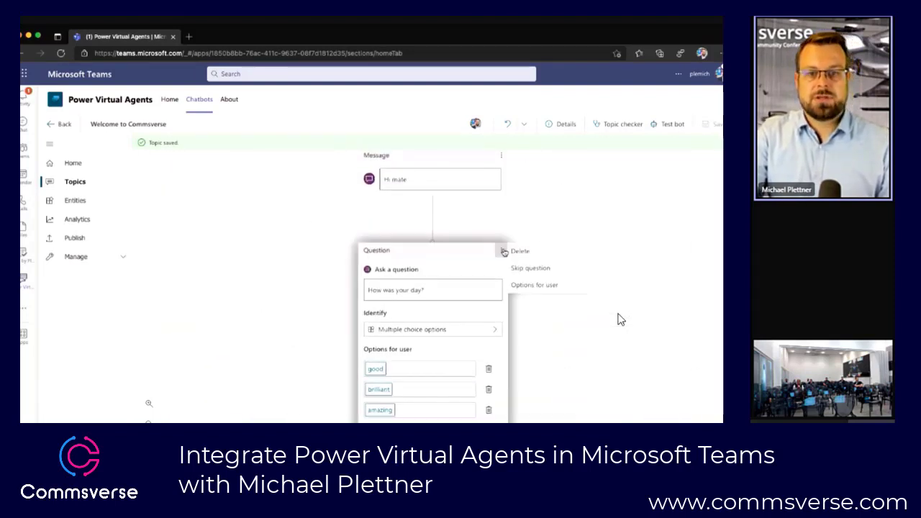
left_click(532, 283)
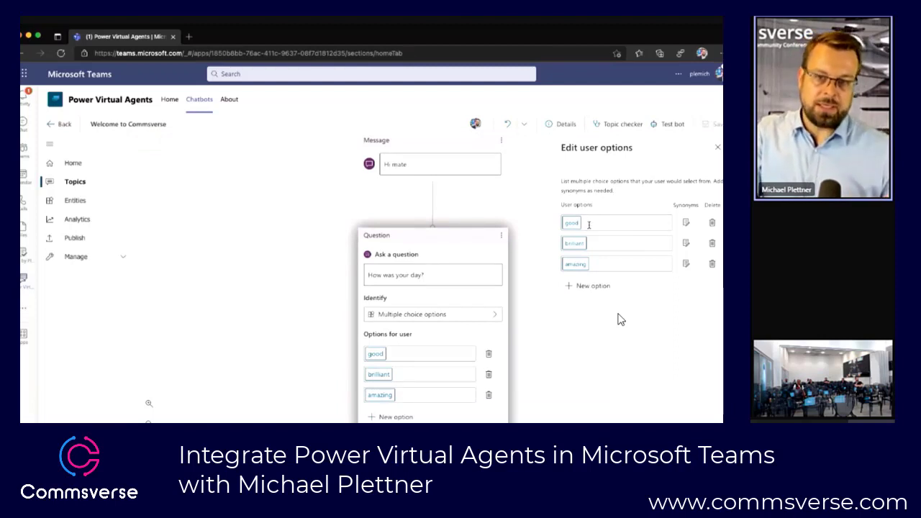
left_click(686, 223)
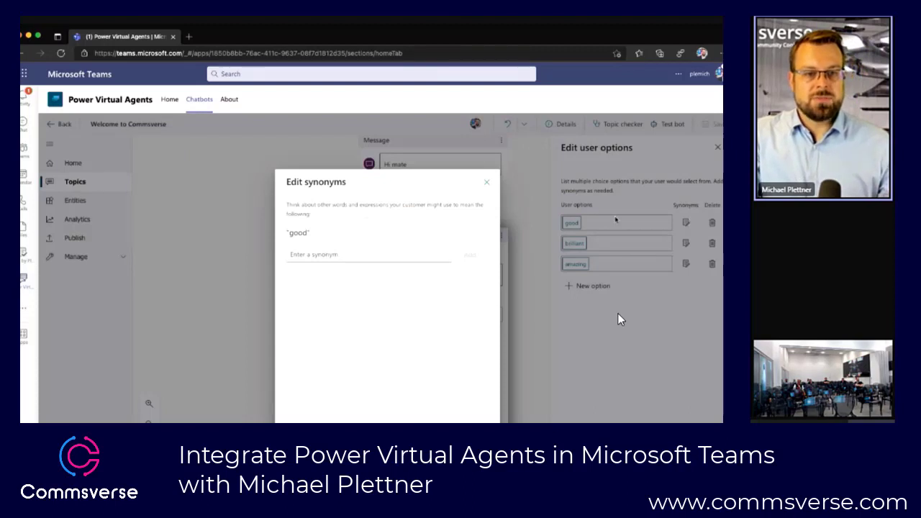
left_click(329, 253)
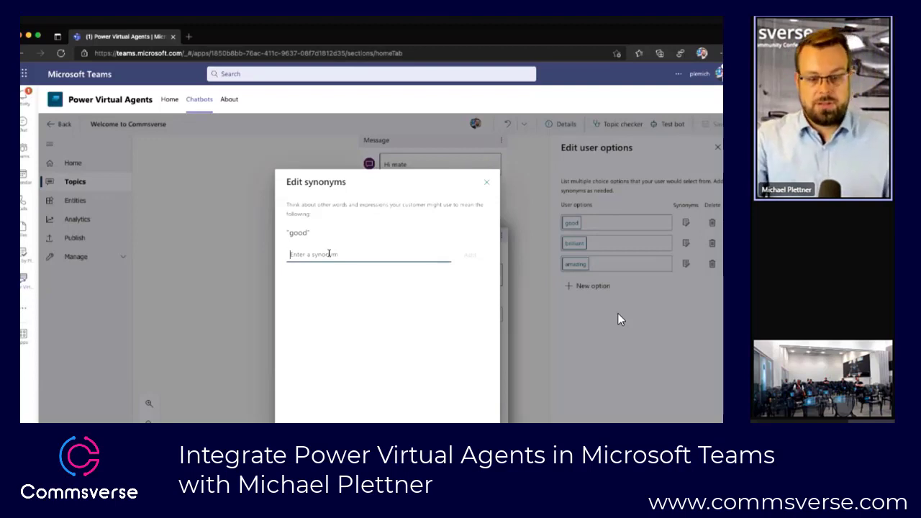
type("ok")
left_click(471, 255)
left_click(471, 422)
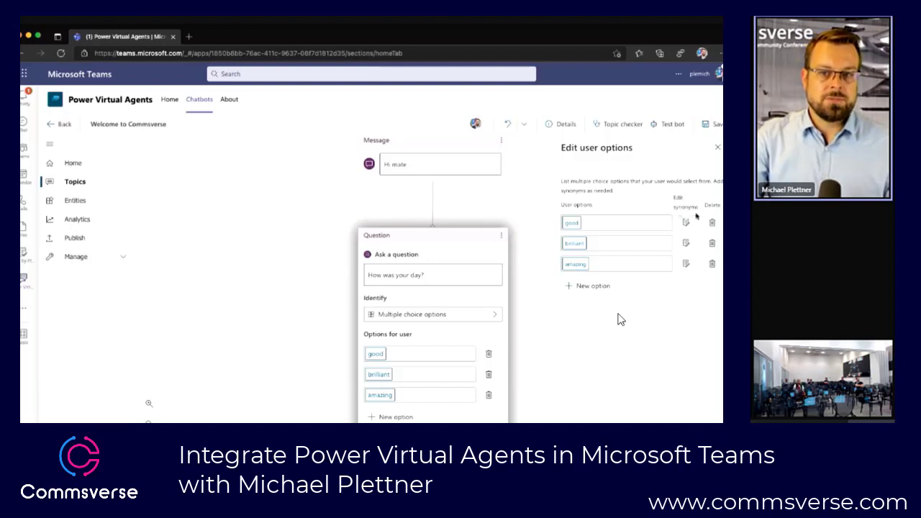
left_click(717, 147)
scroll(573, 221, "up", 3)
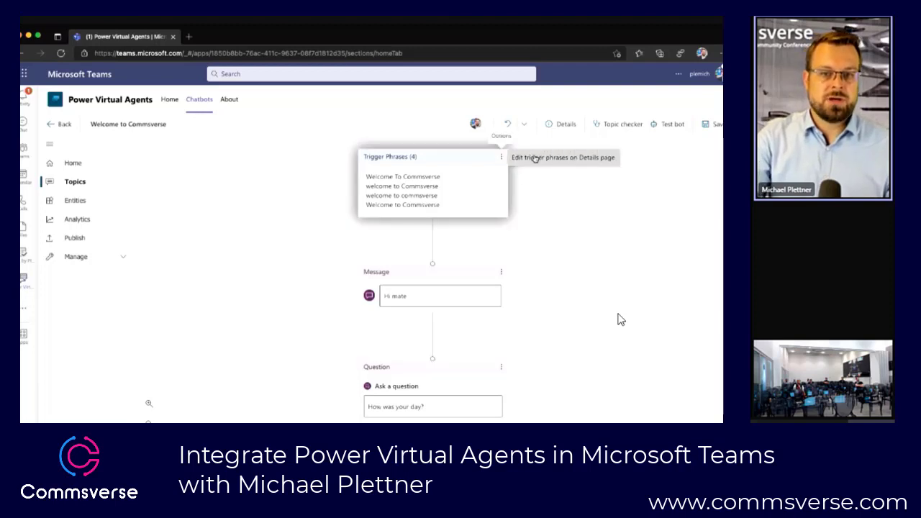
left_click(711, 123)
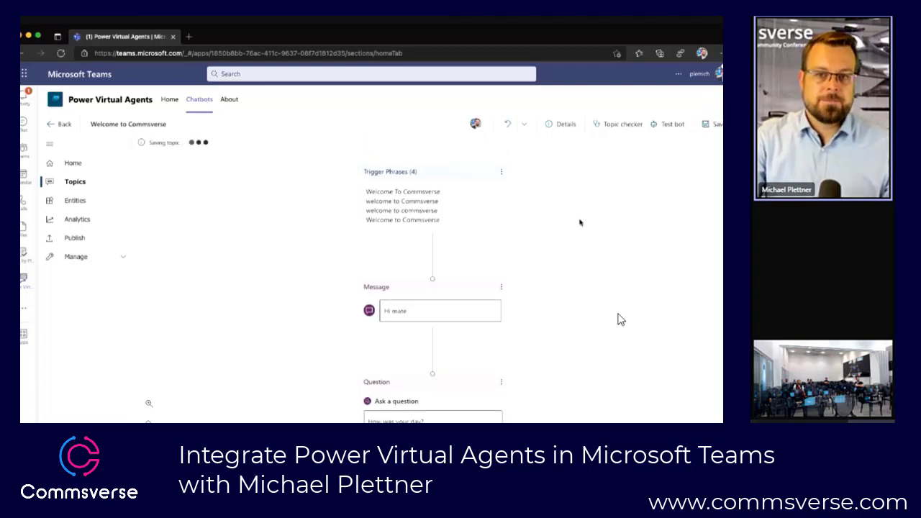
Step: Test the bot with the phrase "Welcome To Commsverse", run the conversation to its end and close the test
left_click(671, 124)
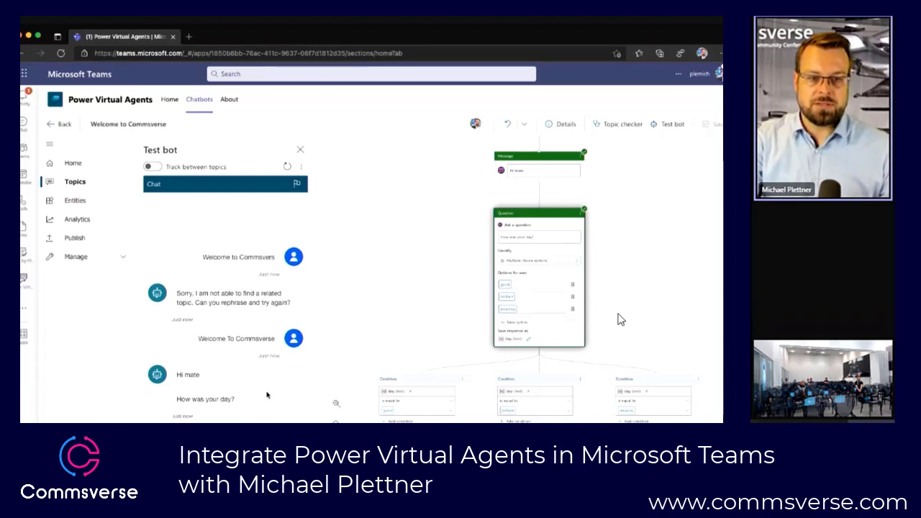
key("Return")
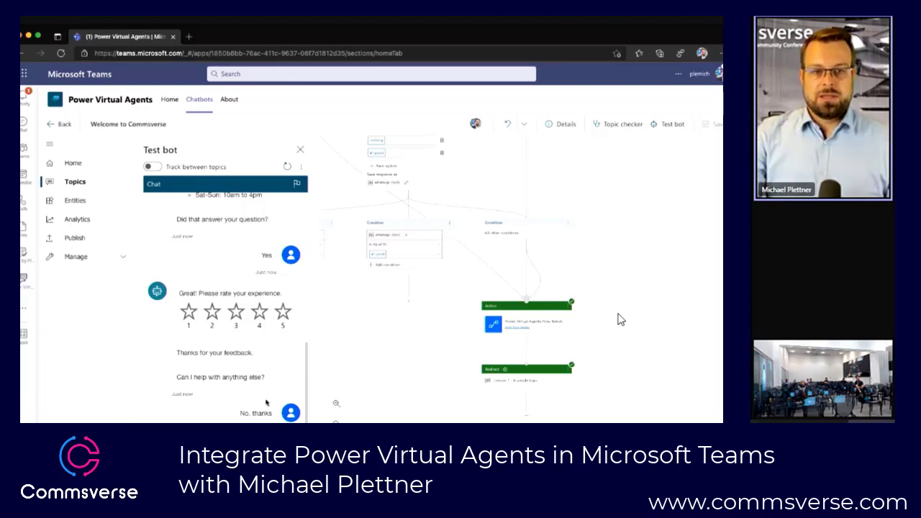
left_click(300, 149)
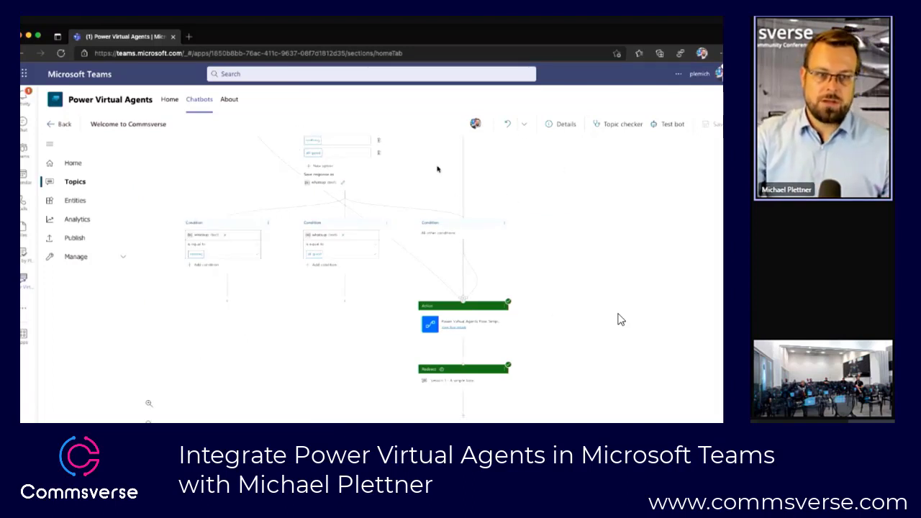
Step: Examine the bot's prebuilt entities and the methods offered for creating an entity, leaving without creating one
left_click(78, 202)
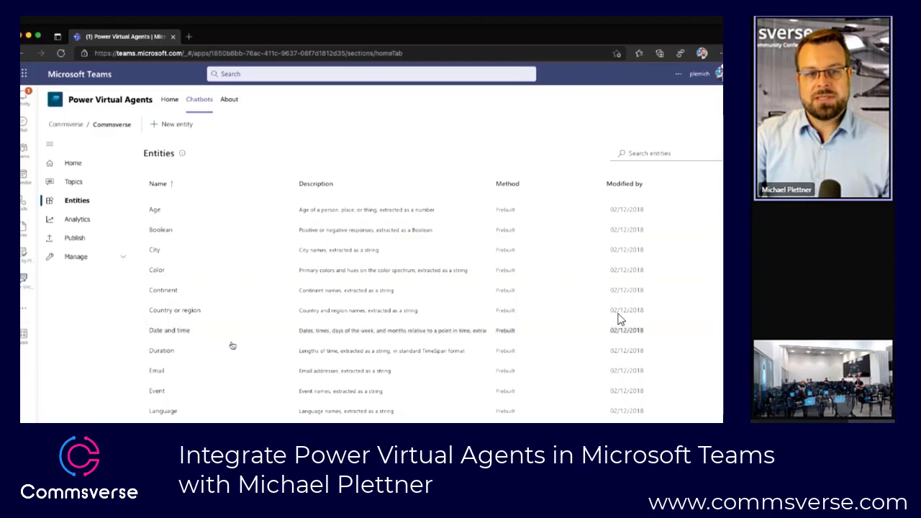
scroll(233, 346, "down", 2)
scroll(226, 360, "up", 2)
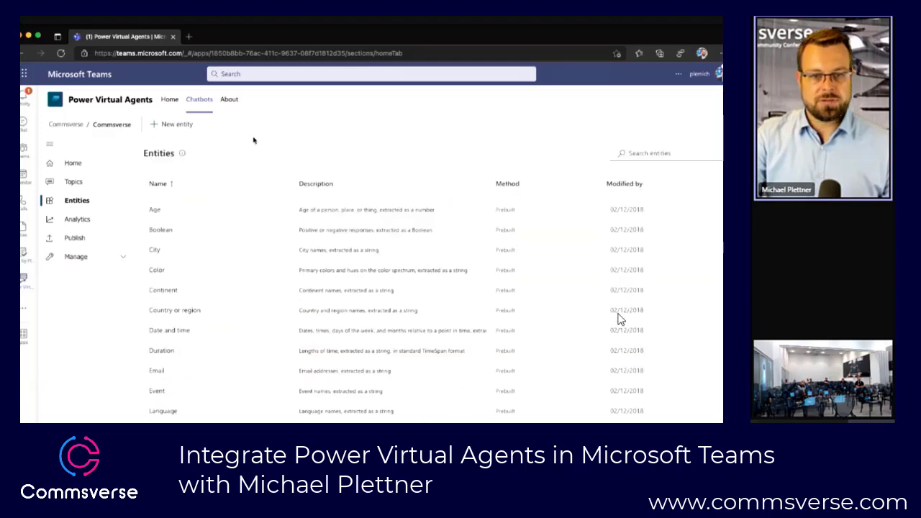
left_click(190, 124)
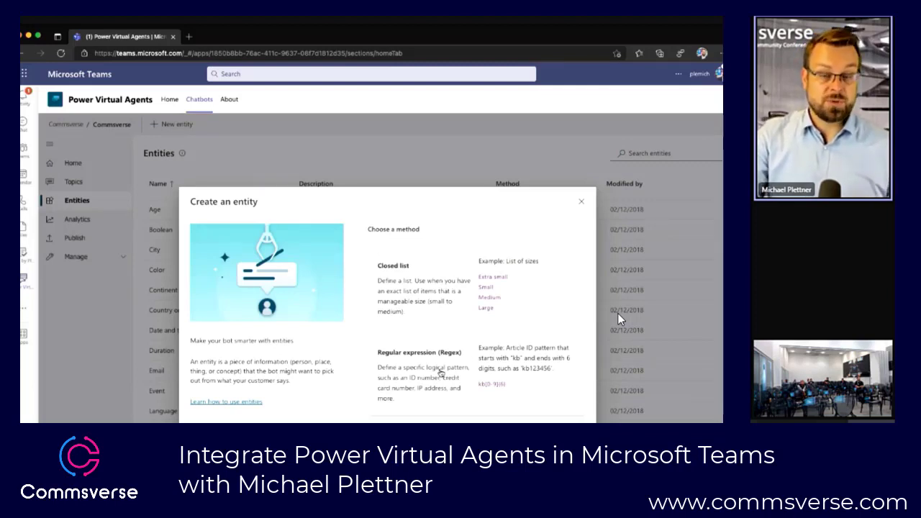
left_click(583, 203)
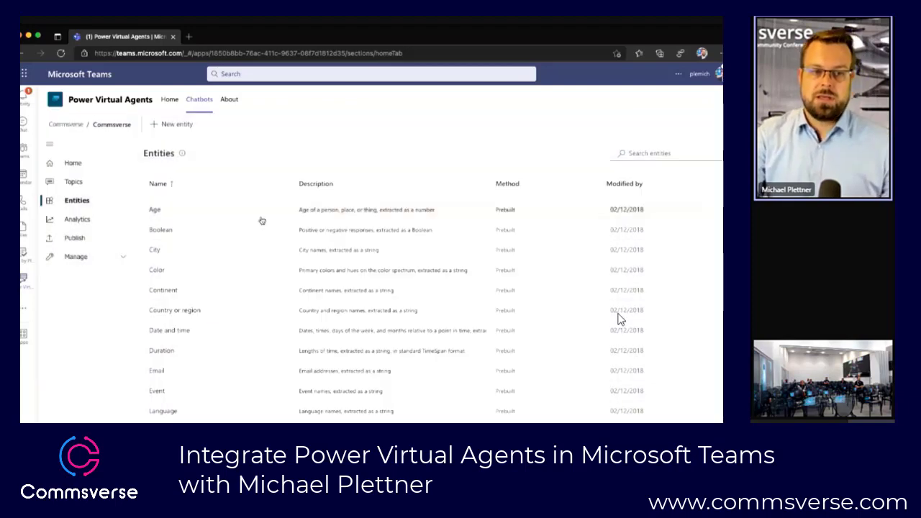
Step: Review the bot's analytics summary
left_click(83, 218)
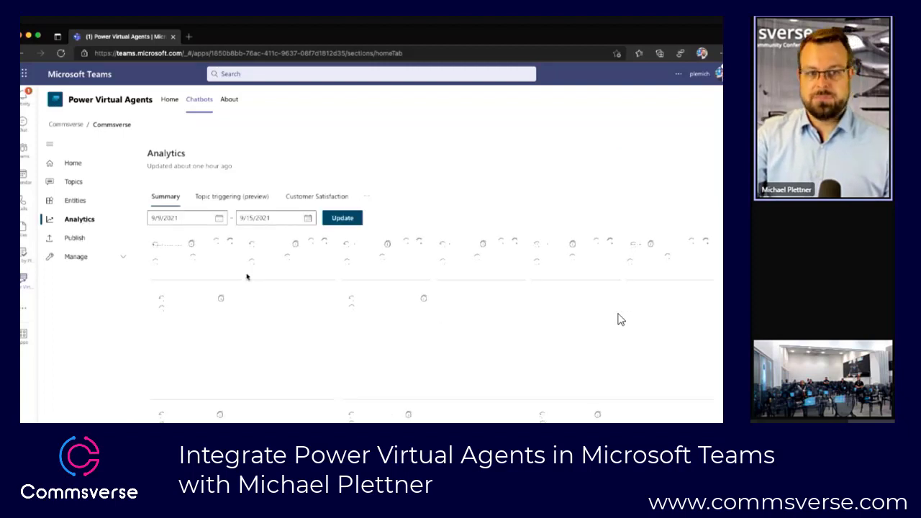
scroll(246, 278, "down", 1)
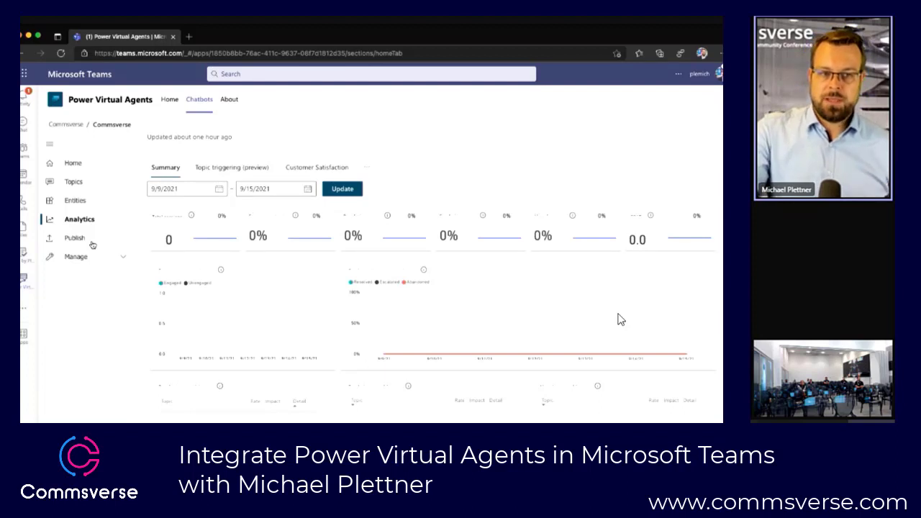
Step: Publish the bot's latest content and confirm the publishing
left_click(92, 245)
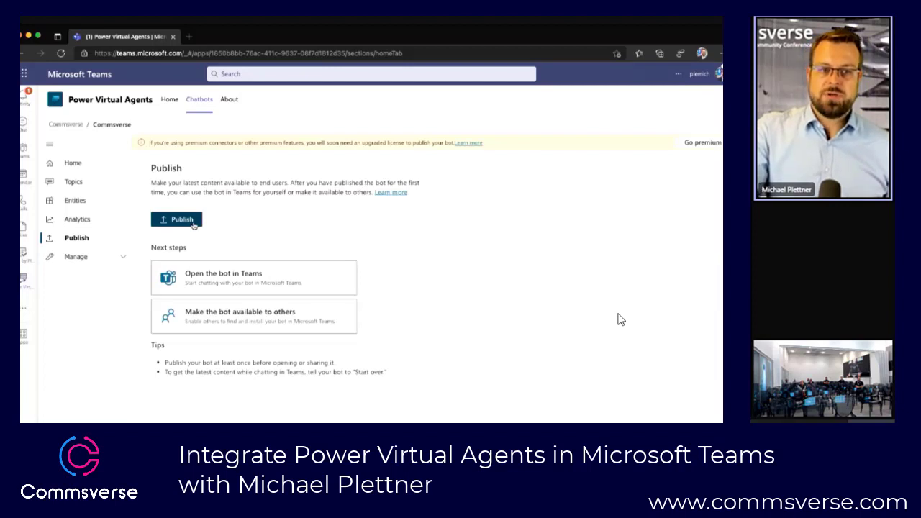
left_click(193, 225)
left_click(394, 331)
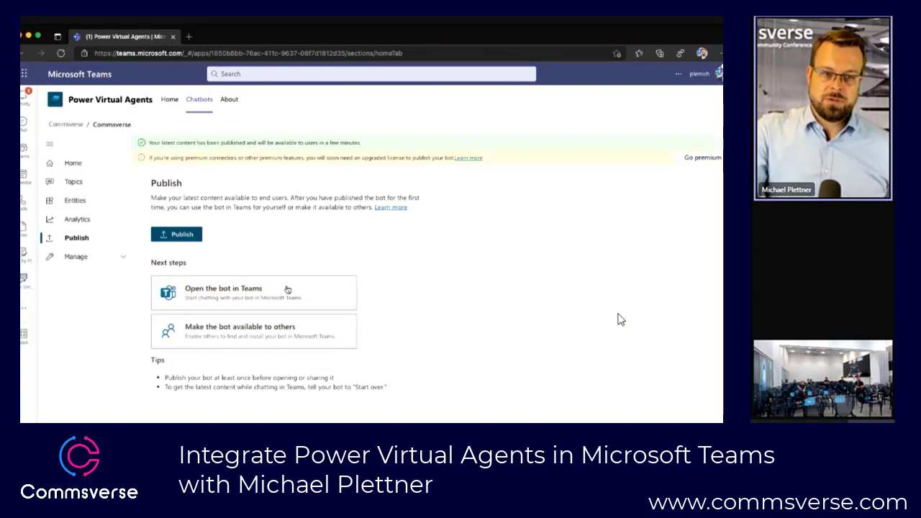
Step: Open the options for making the bot available to others and start a submission for admin approval
left_click(258, 336)
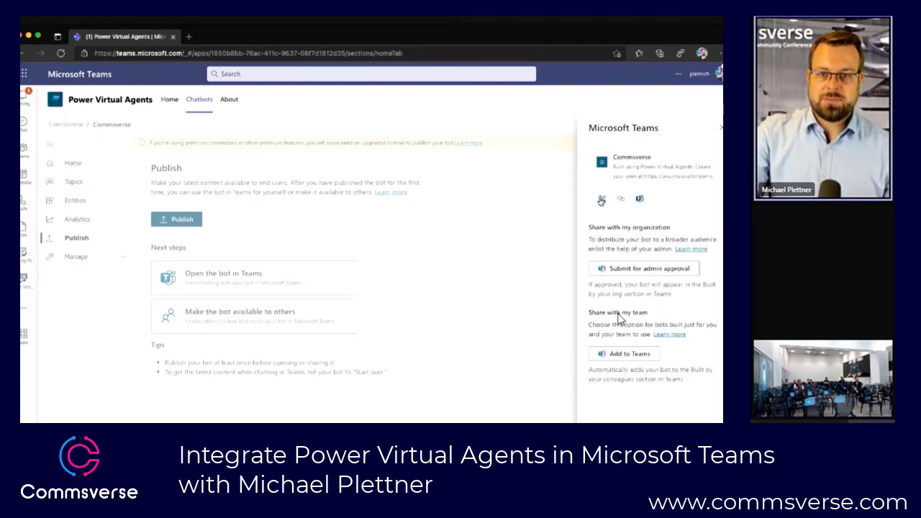
scroll(602, 201, "up", 3)
scroll(590, 218, "right", 1)
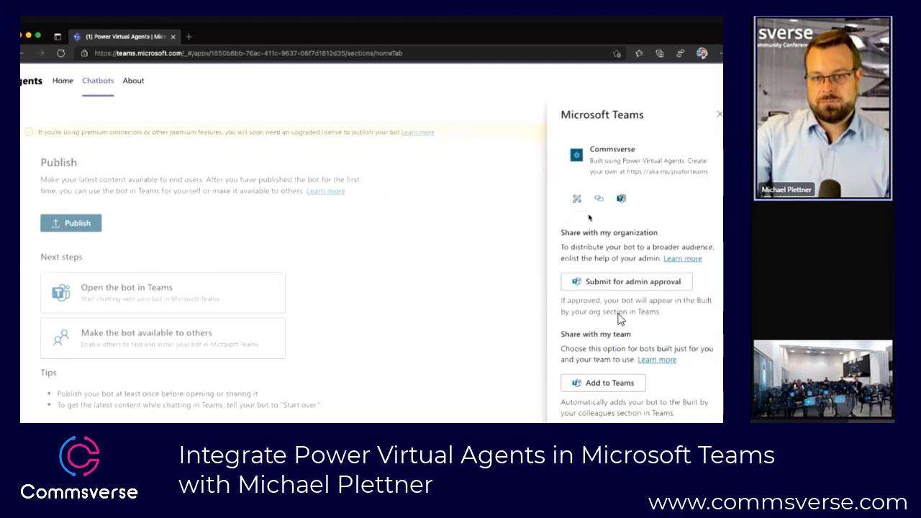
left_click(623, 285)
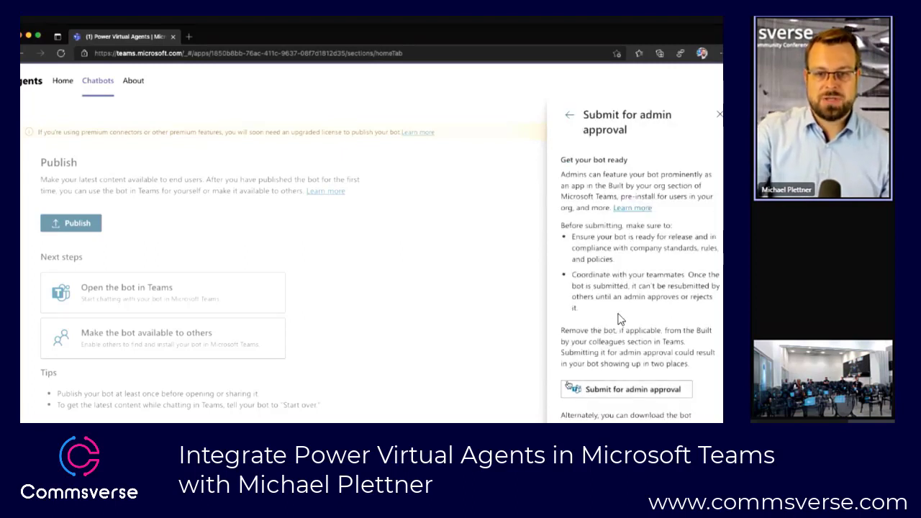
scroll(597, 391, "down", 1)
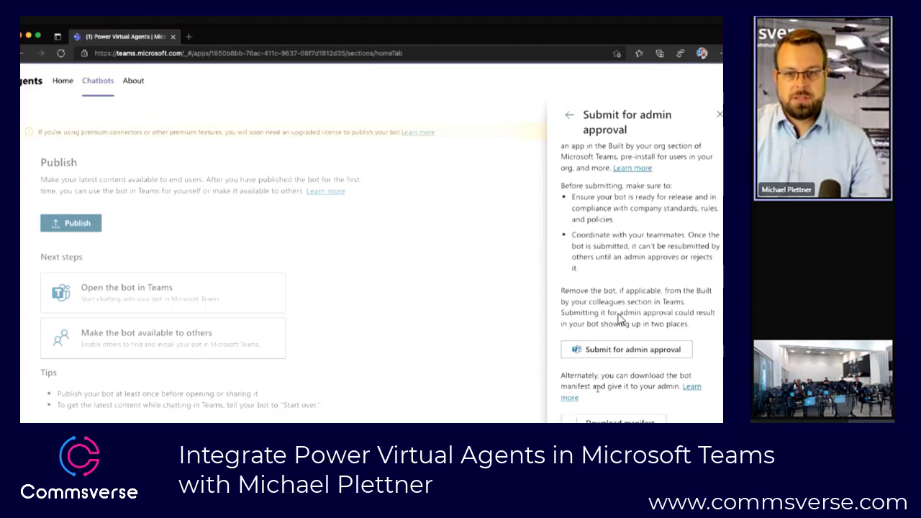
left_click(617, 350)
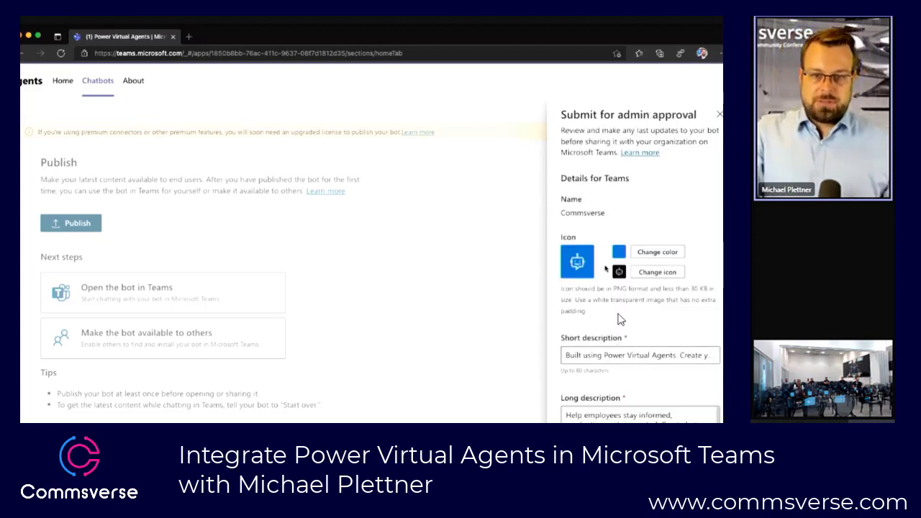
Step: Set the bot's short description to "PVA for Commsverse" and submit it for admin approval, giving everyone access
left_click(611, 353)
double_click(593, 355)
triple_click(595, 356)
type("PVA for Commsverse")
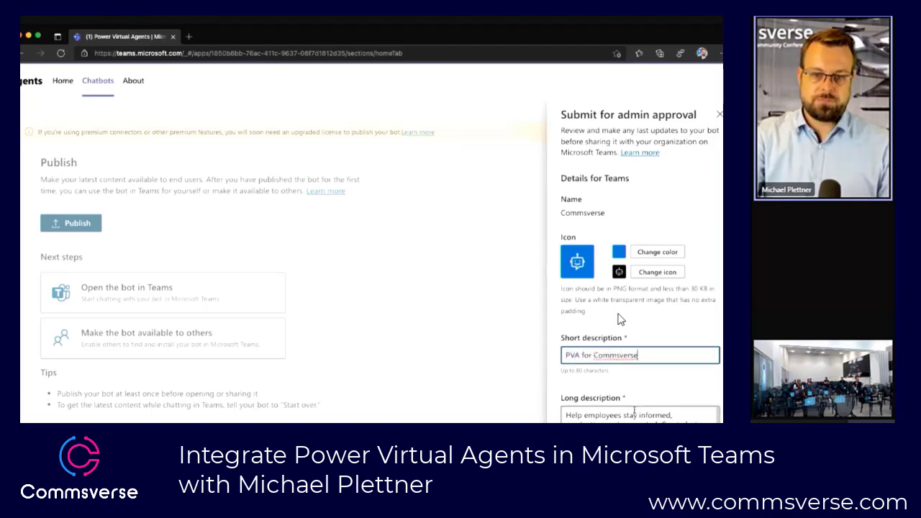
scroll(631, 410, "down", 1)
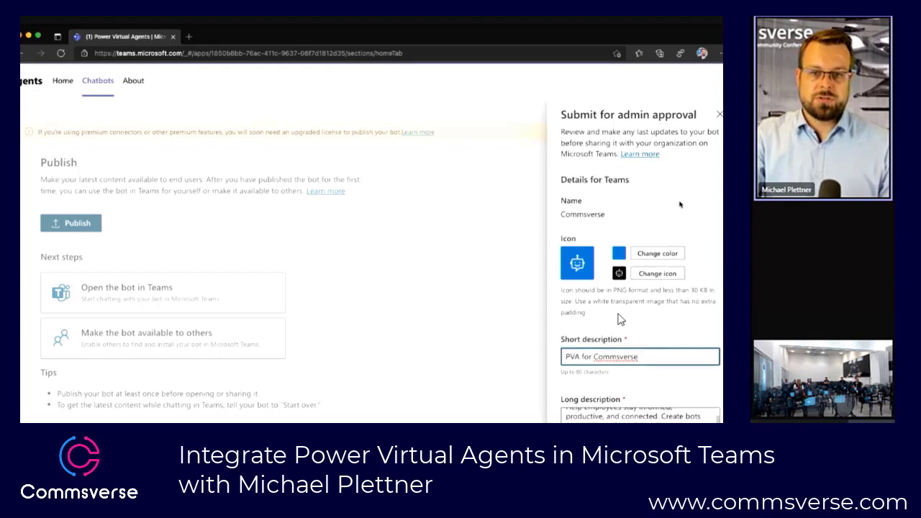
scroll(621, 319, "down", 2)
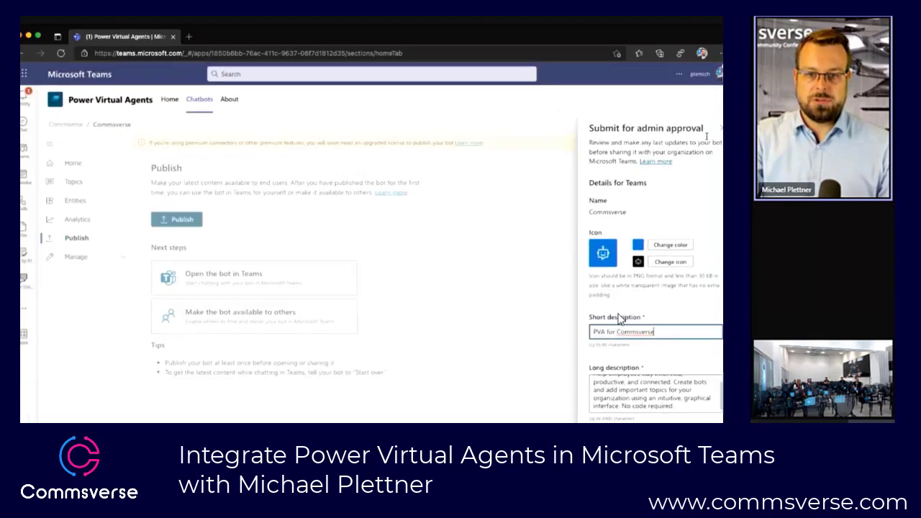
key("Return")
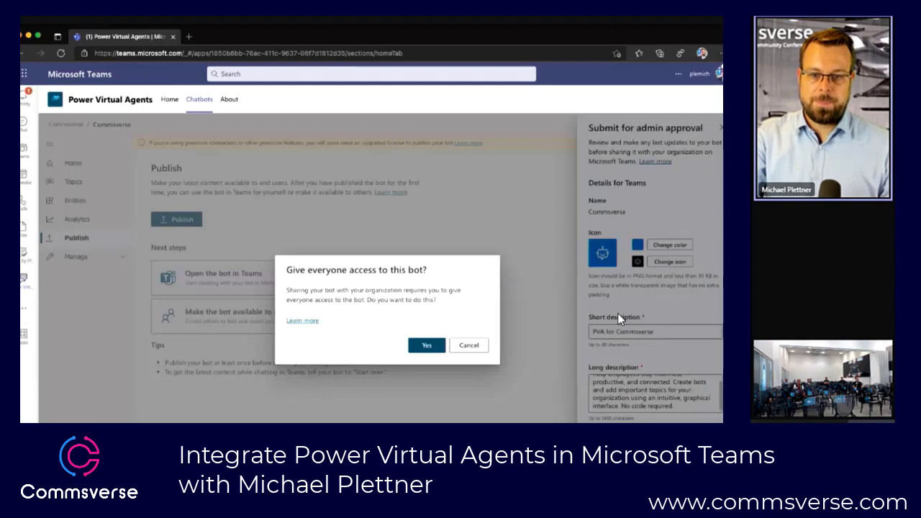
left_click(425, 346)
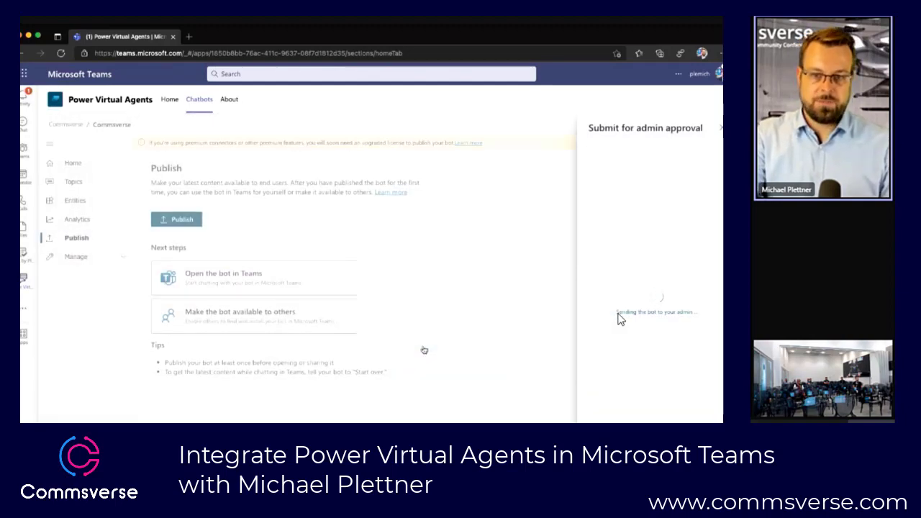
Step: Open the Microsoft Teams admin center in a new browser tab and go to its app management page
key("super+t")
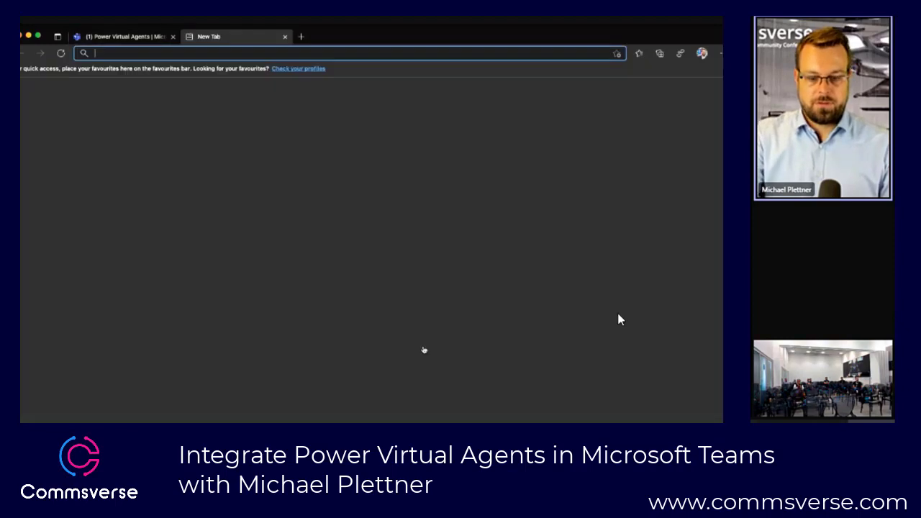
type("admin.teams.microsoft.com")
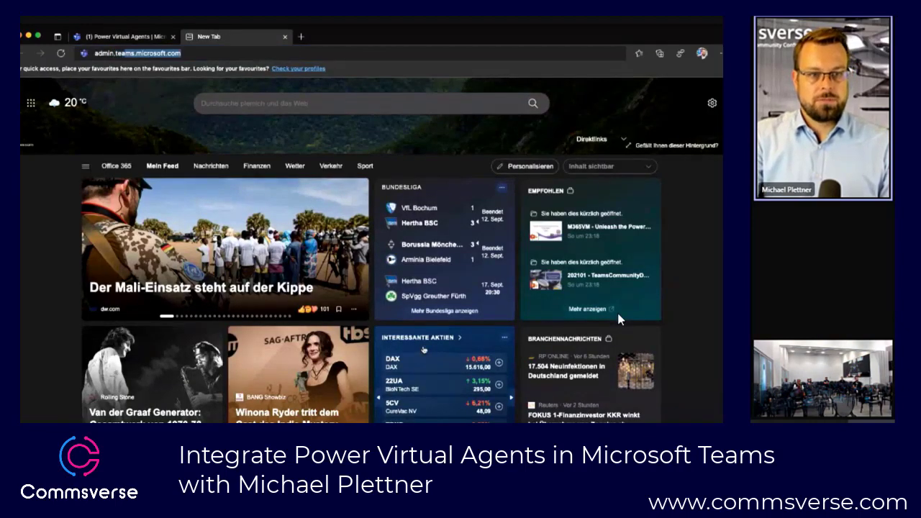
key("Return")
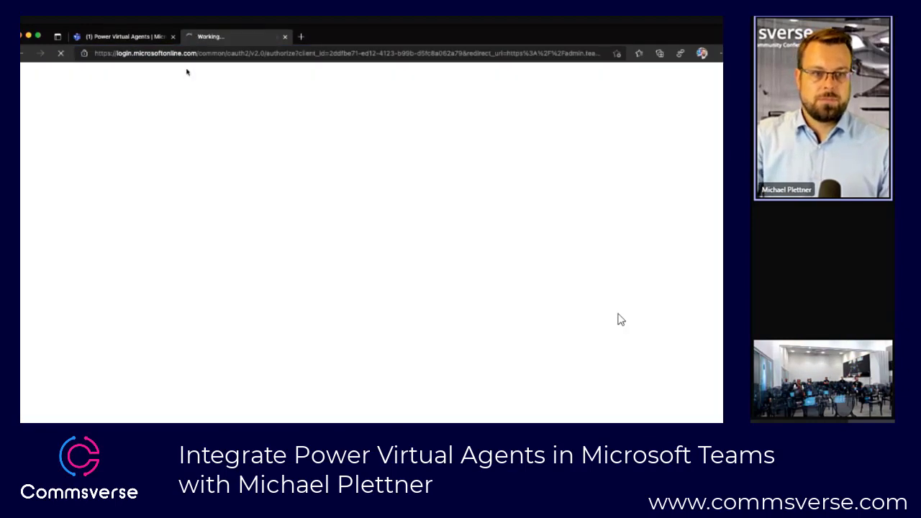
left_click(135, 37)
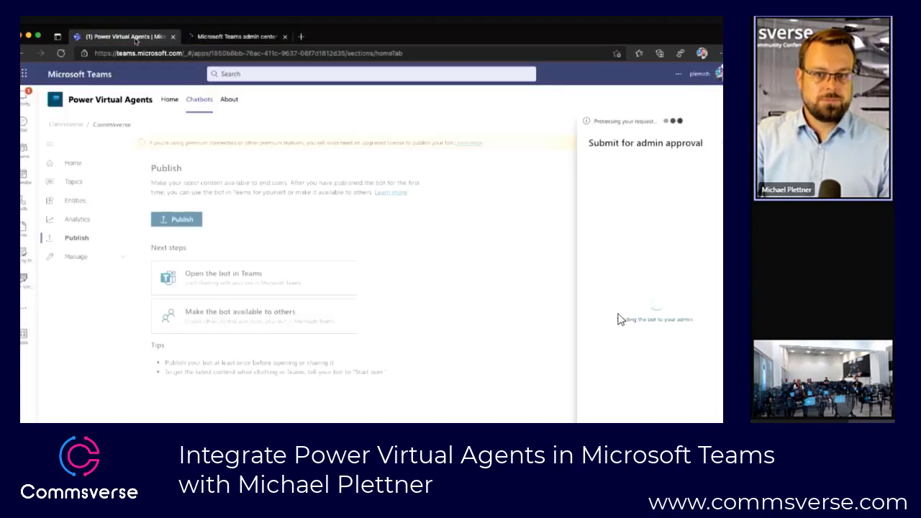
left_click(223, 38)
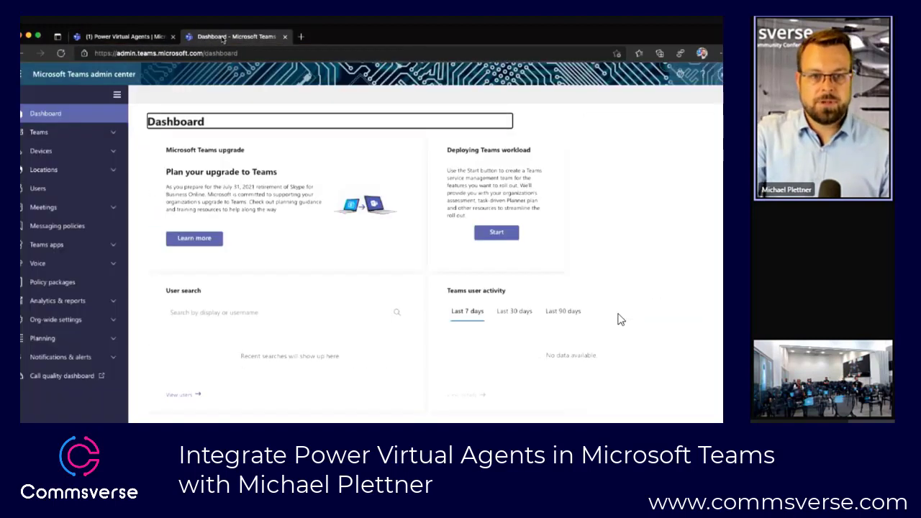
left_click(73, 246)
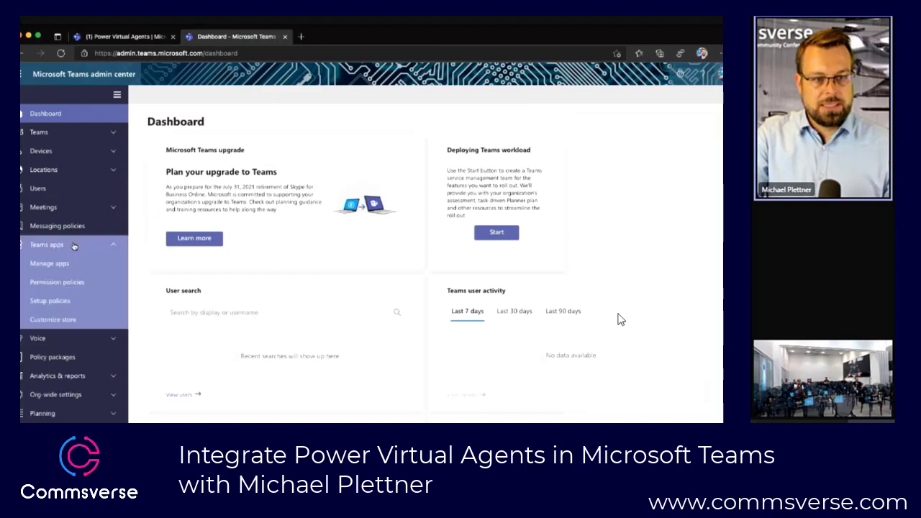
left_click(76, 268)
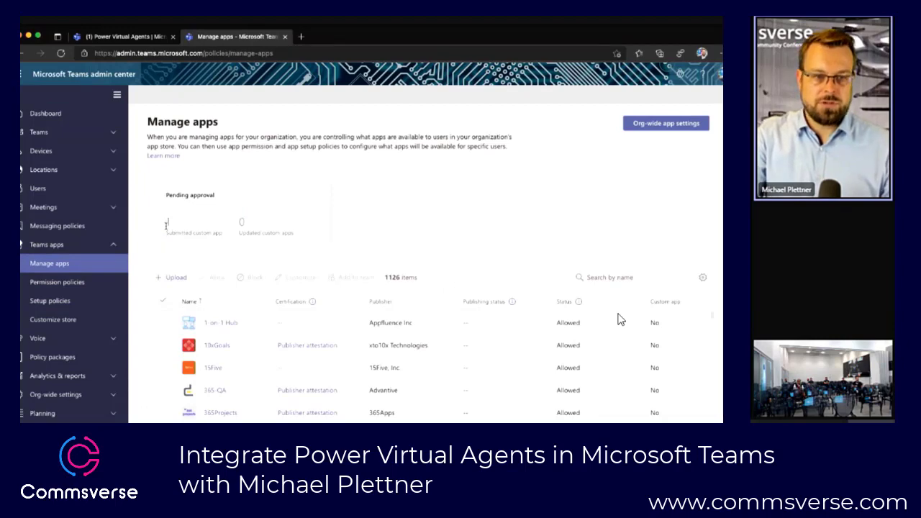
Step: Search the managed apps for "commsverse" and open the details of the submitted Commsverse app
scroll(165, 221, "up", 5)
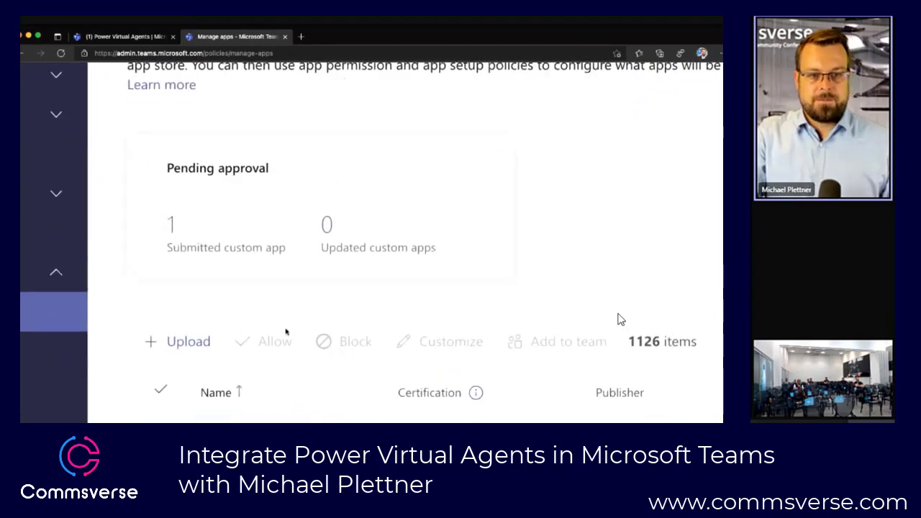
scroll(286, 331, "down", 5)
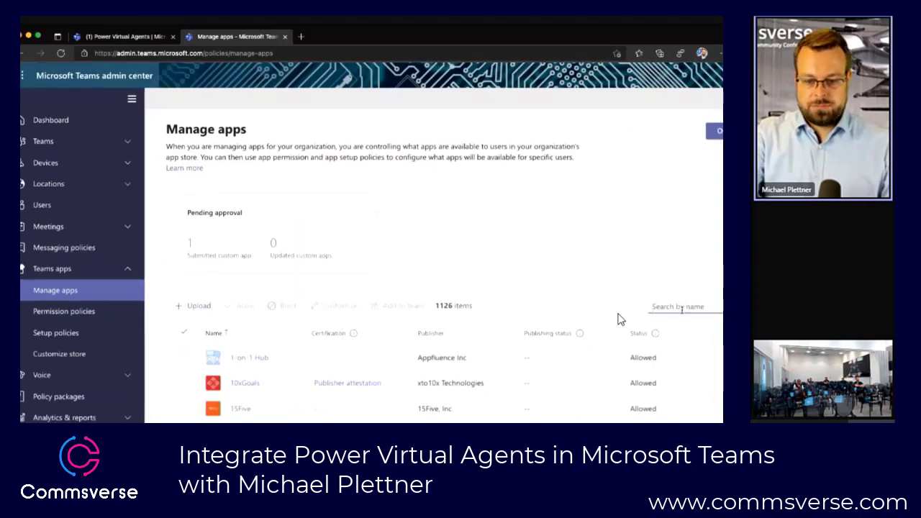
type("commsverse")
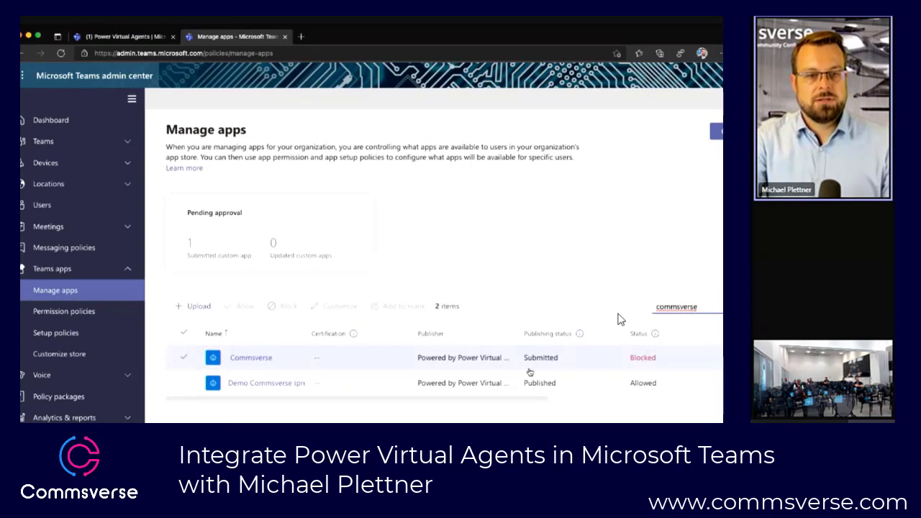
scroll(531, 372, "down", 2)
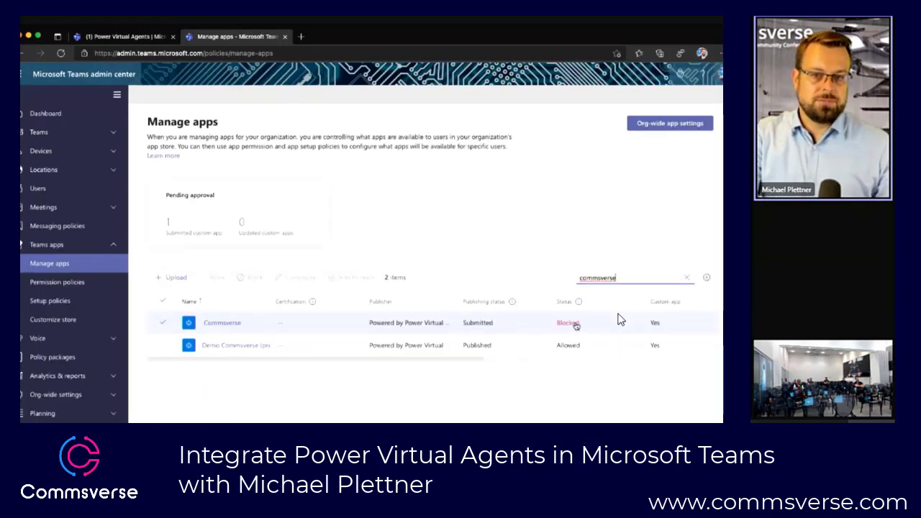
left_click(235, 325)
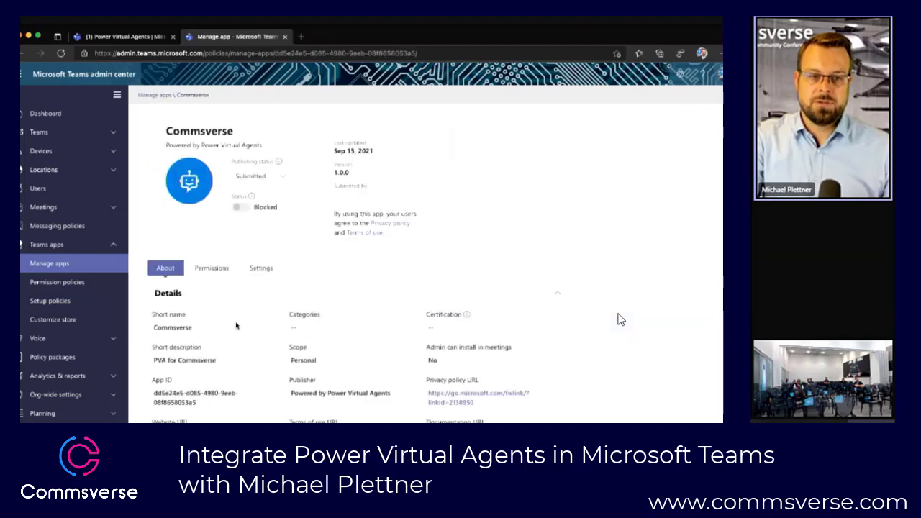
Step: Change the Commsverse app's publishing status to Publish and confirm it
left_click(263, 177)
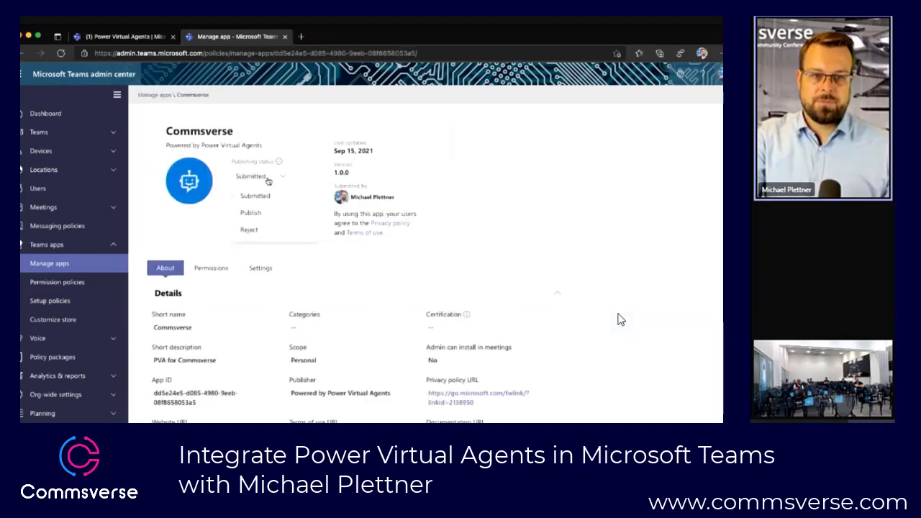
left_click(253, 213)
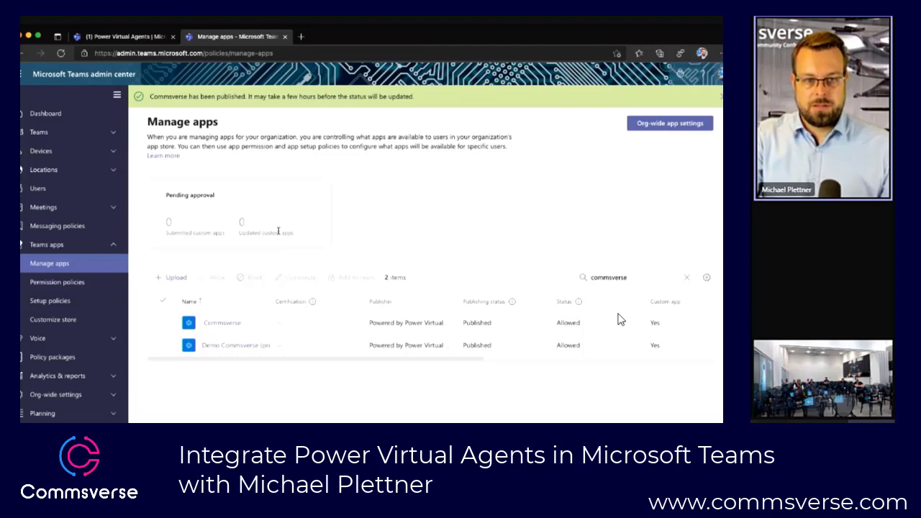
left_click_drag(212, 99, 413, 98)
left_click(395, 118)
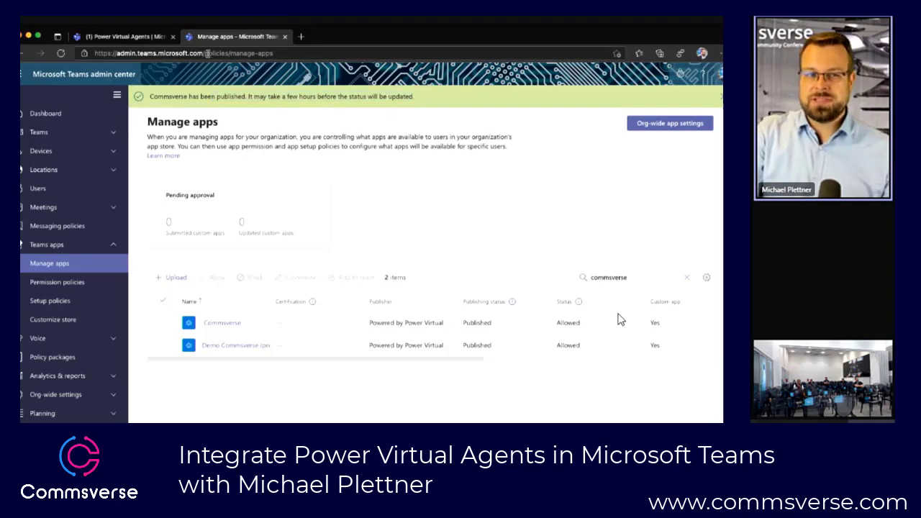
Step: Switch back to Microsoft Teams and add the "Demo Commsverse (prepared)" bot from the organization's apps in the app store
left_click(137, 39)
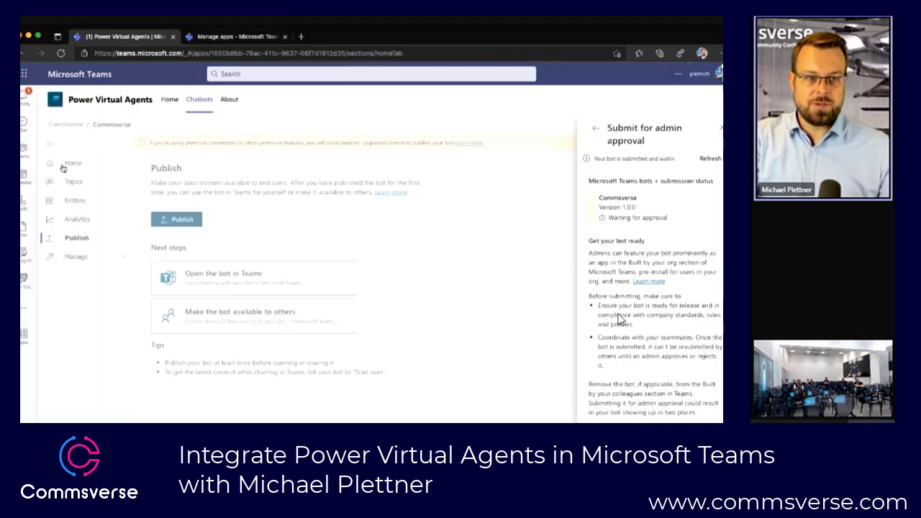
left_click(24, 335)
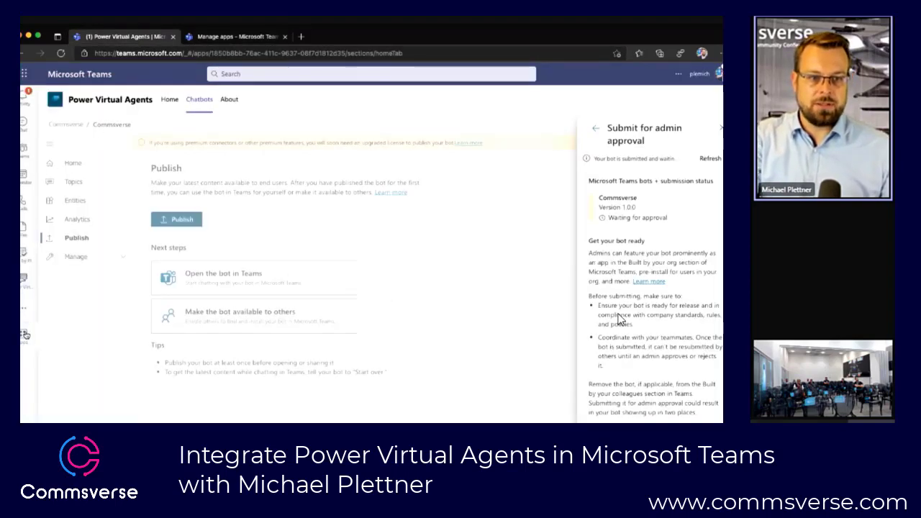
left_click(95, 170)
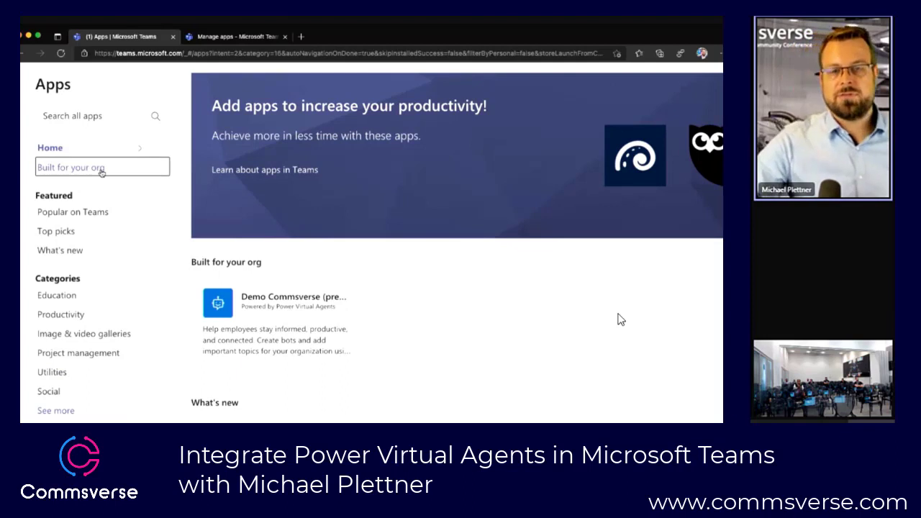
left_click(298, 308)
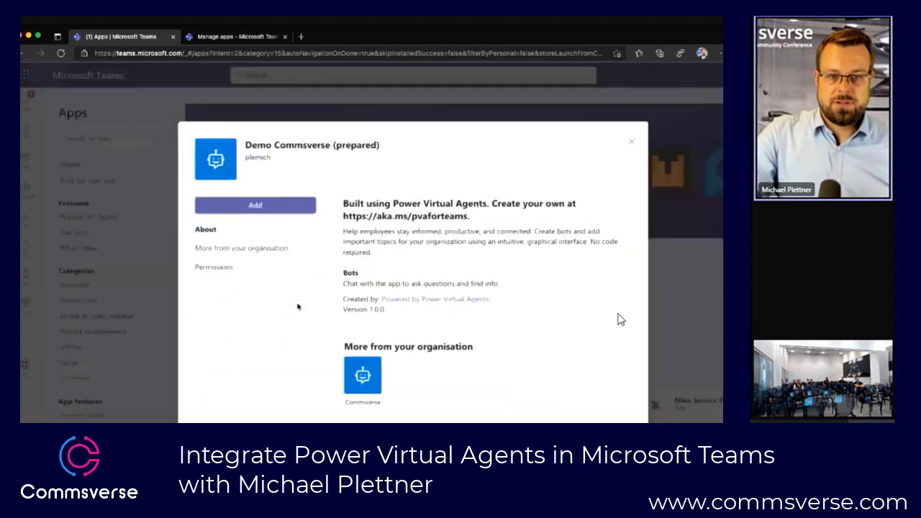
left_click(257, 195)
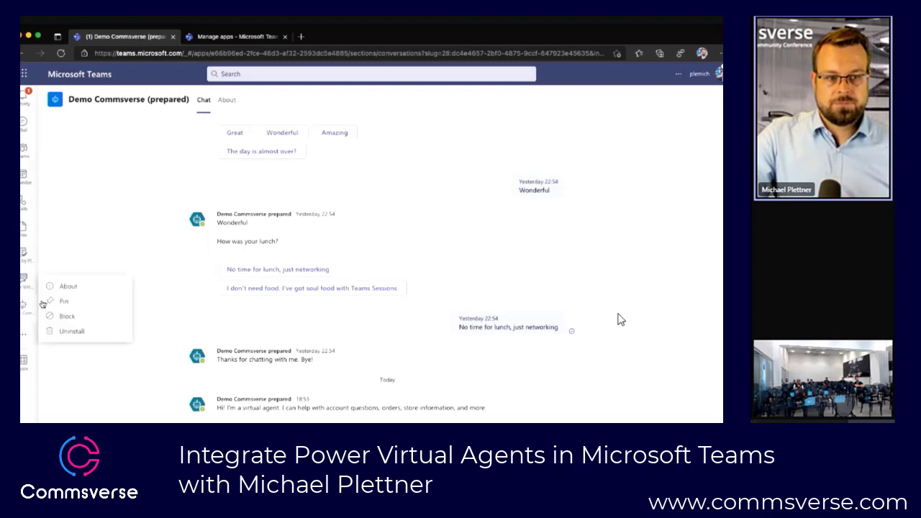
Step: Open the Commsverse team's Commsverse chatbot in Power Virtual Agents and go to its publishing page
left_click(27, 280)
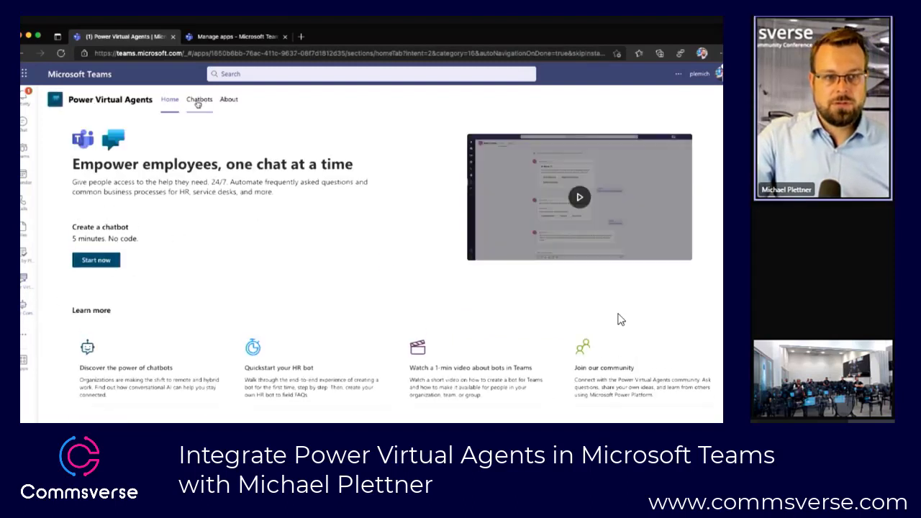
left_click(198, 99)
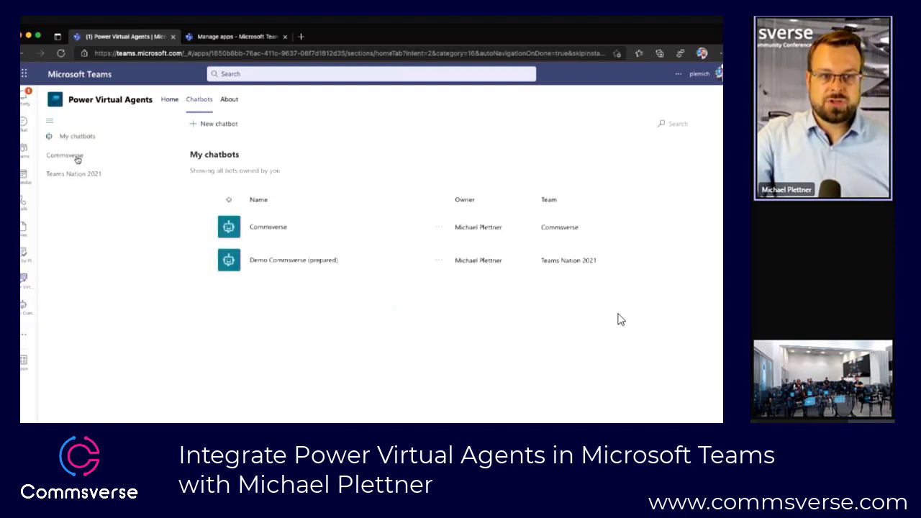
left_click(77, 158)
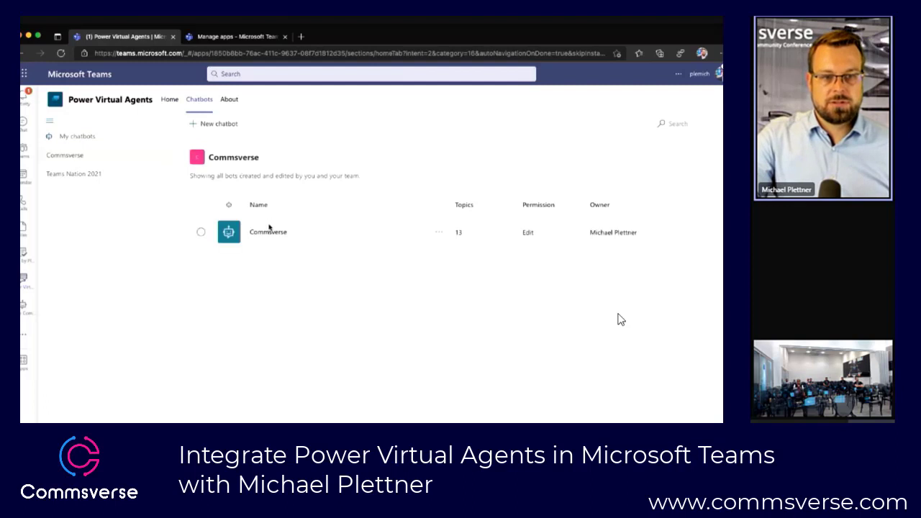
left_click(268, 232)
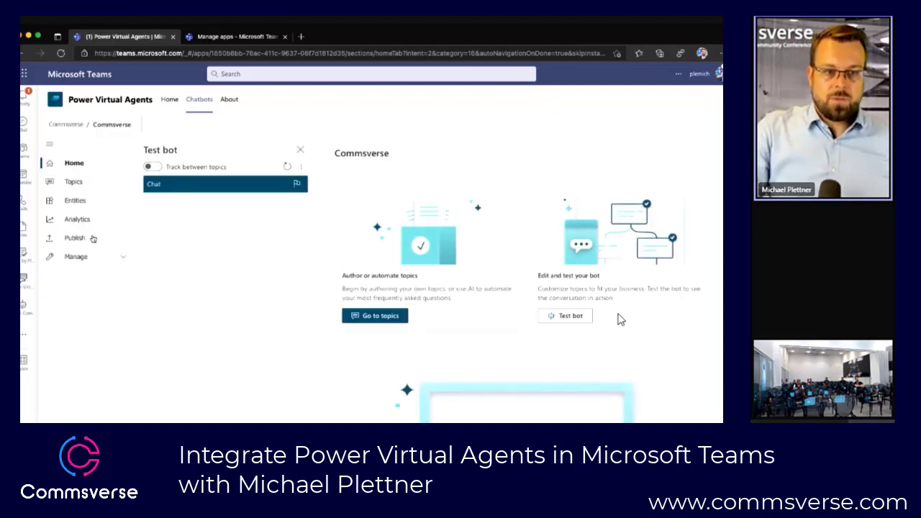
left_click(92, 238)
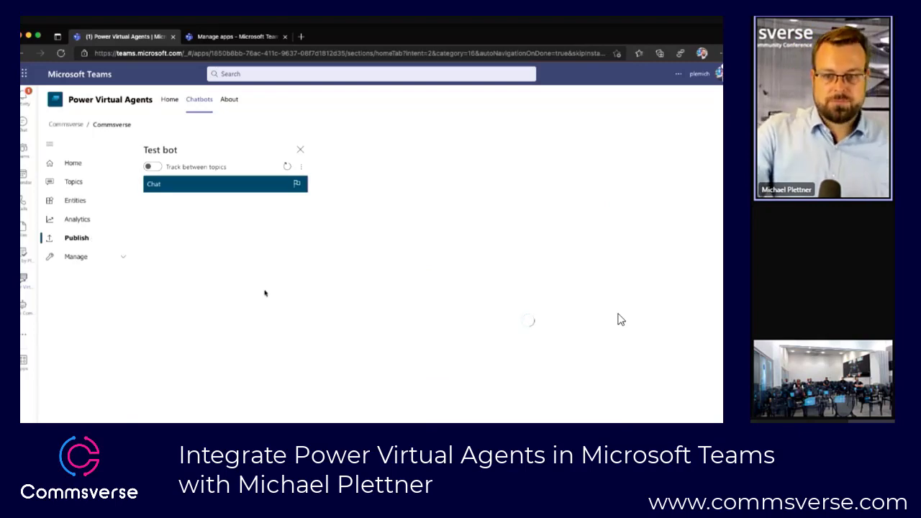
Step: Open the published Commsverse bot in Teams, add it as an app and pin it to the app bar
left_click(419, 300)
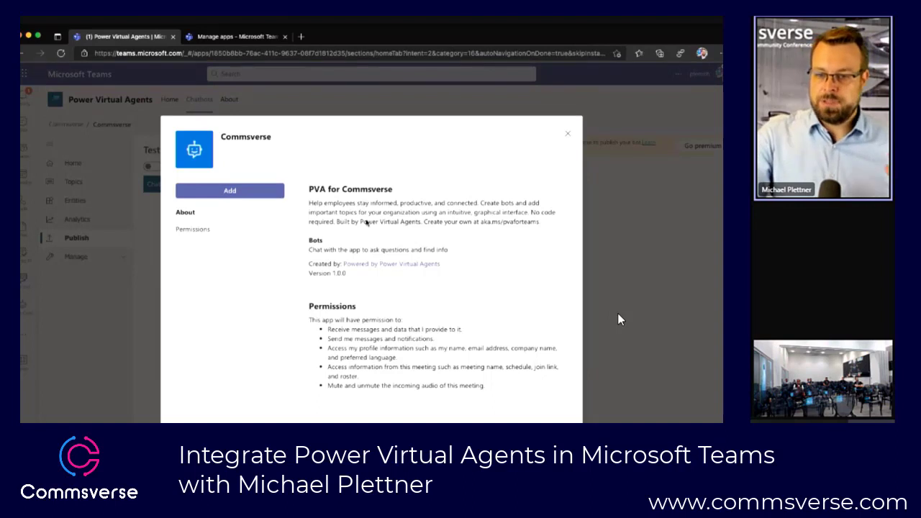
left_click(252, 193)
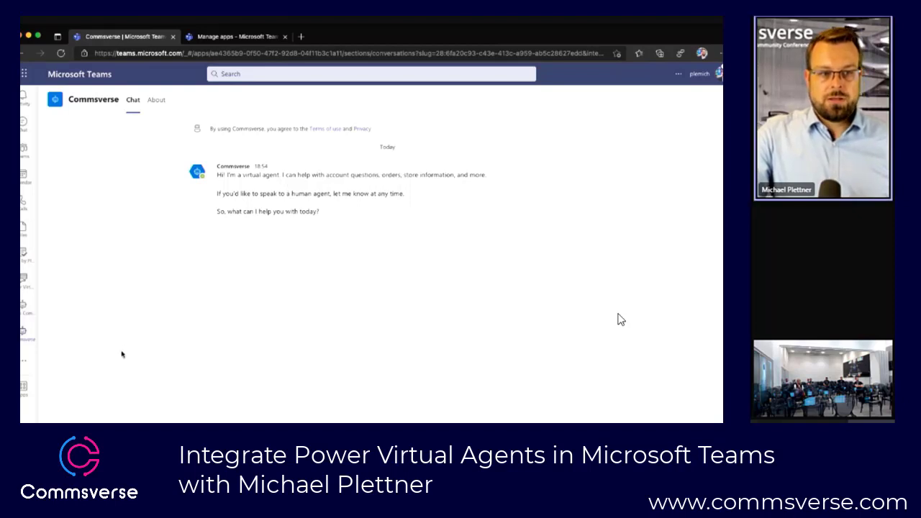
right_click(25, 334)
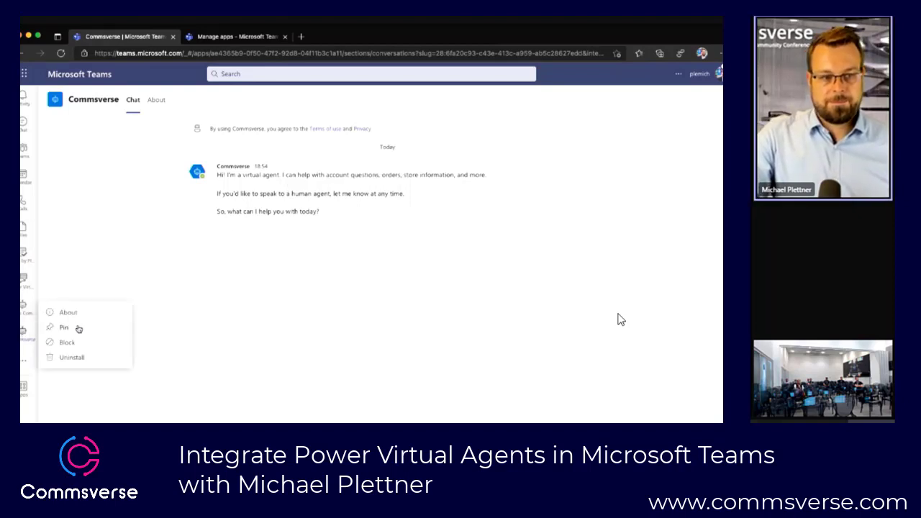
left_click(78, 329)
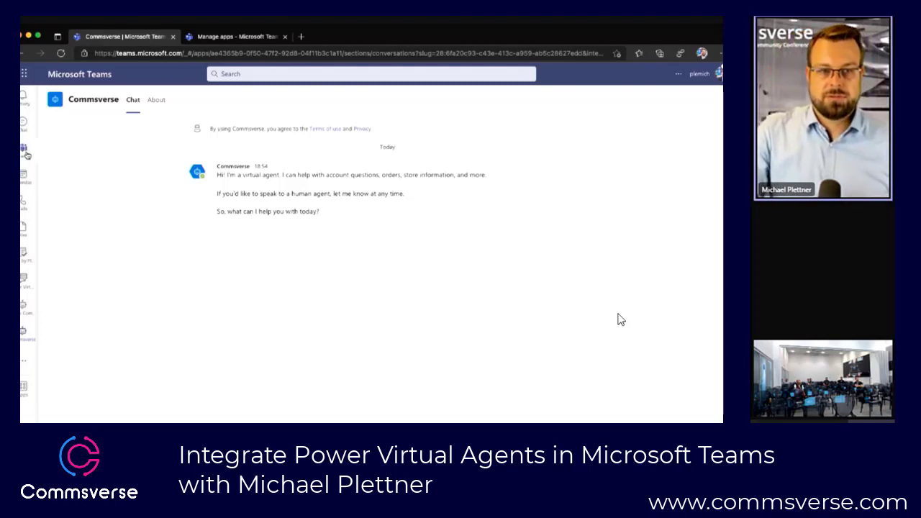
Step: Go to the teams overview with the Commsverse team's General channel
left_click(25, 152)
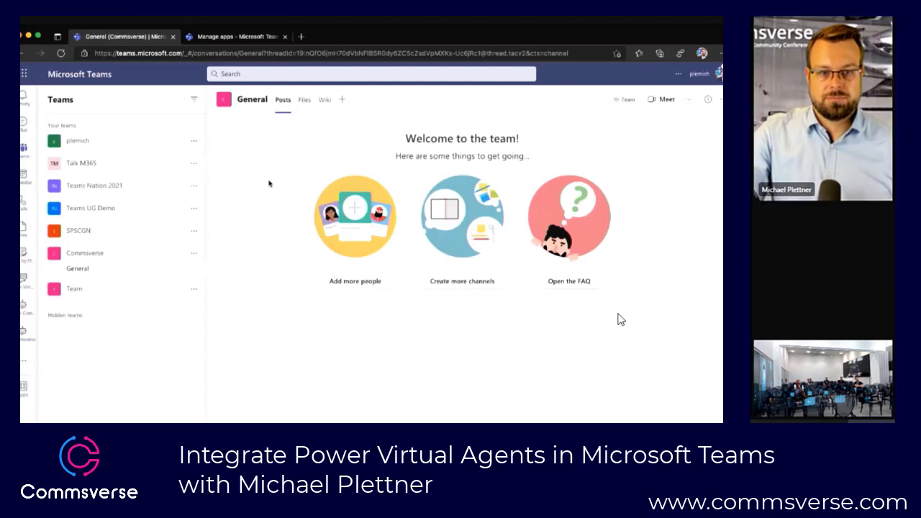